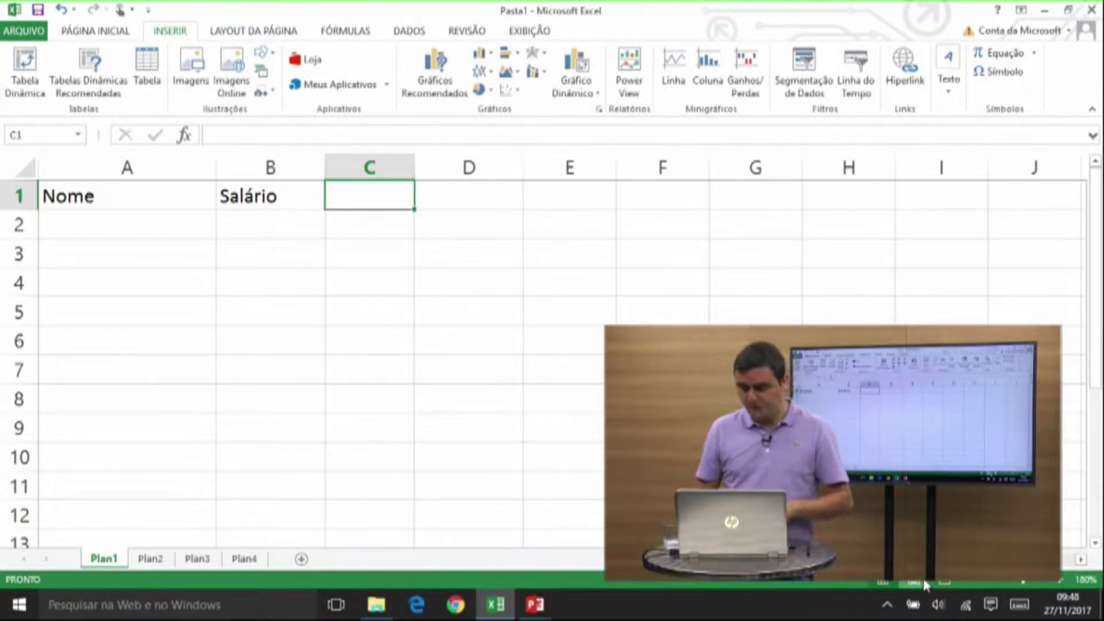
Enter the first employee's full name in cell A2 under the Nome header.
key("Left")
key("Left")
key("Down")
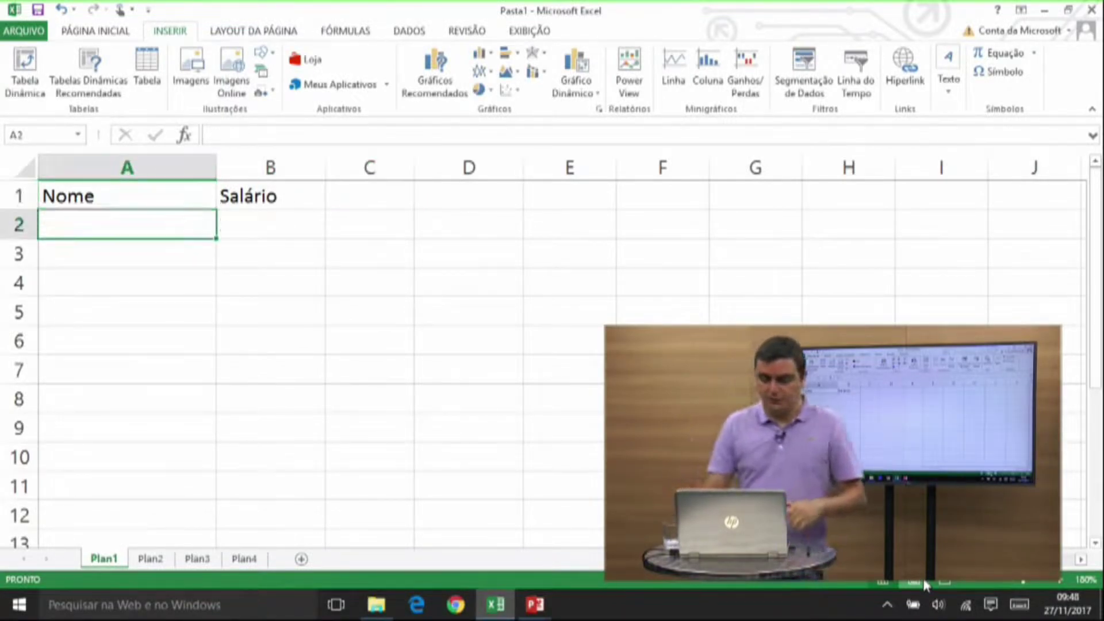
type("Francisco ")
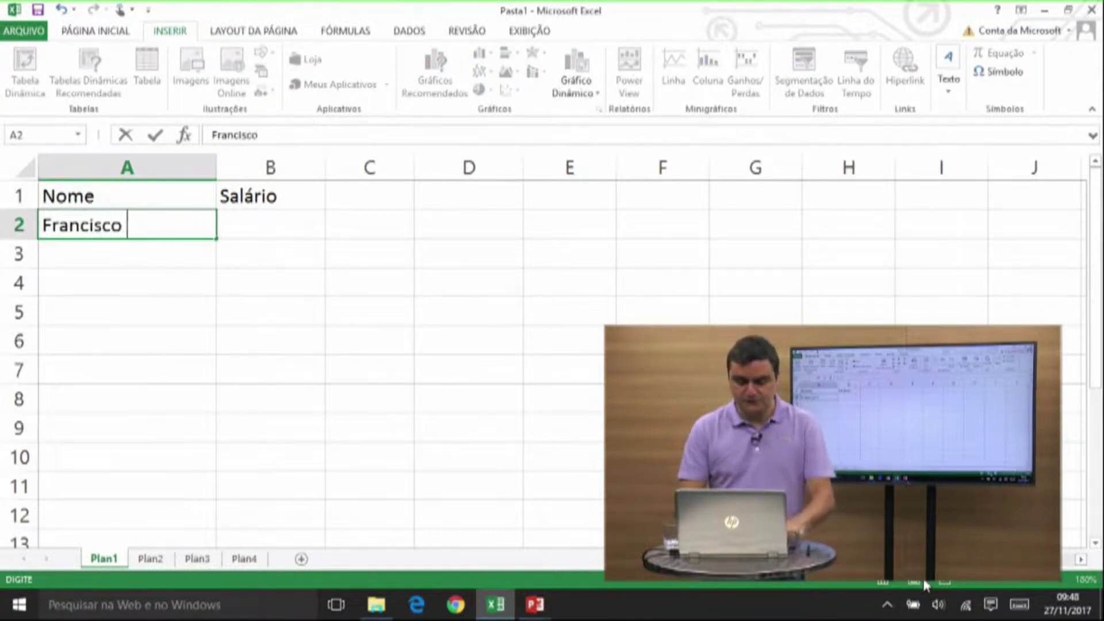
type("Marengo")
key("Return")
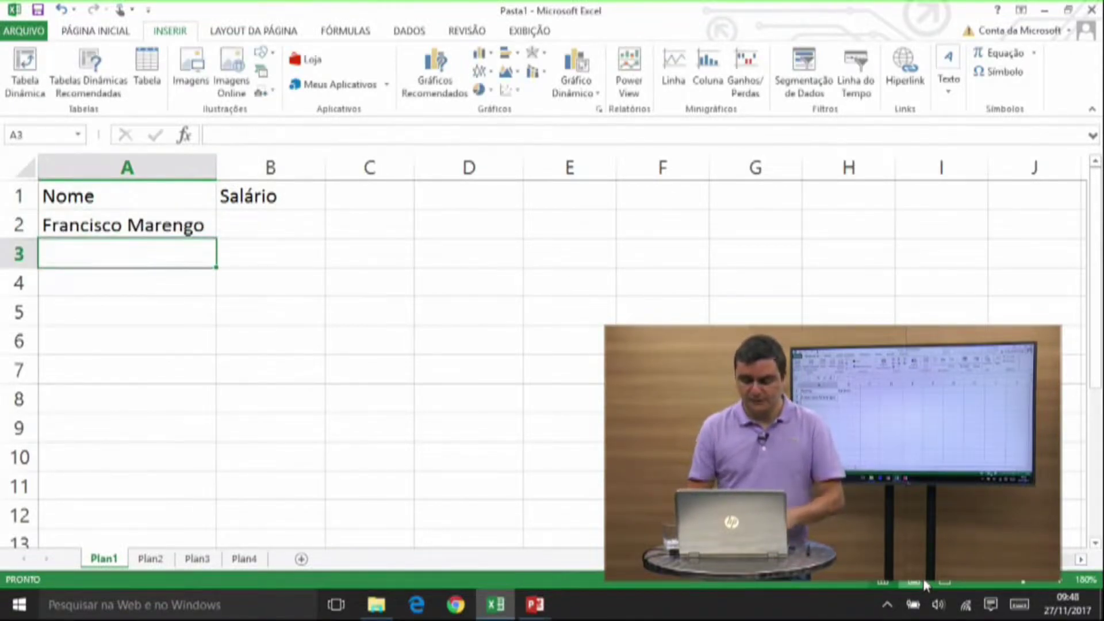
Enter the second employee's full name in cell A3, correcting the surname's spelling.
type("Corifeu")
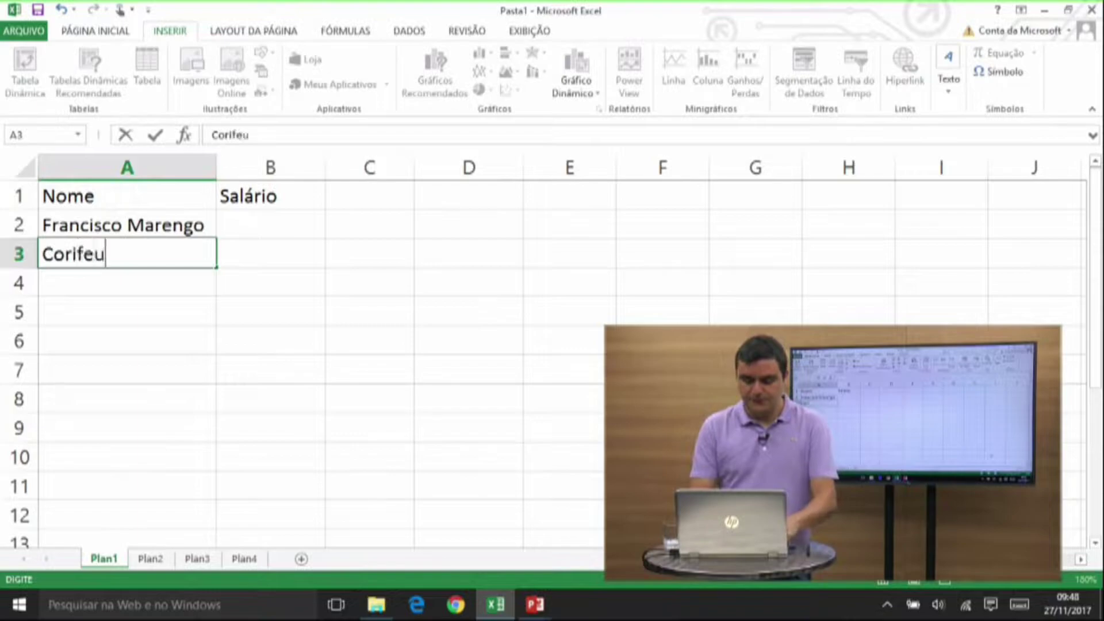
type(" de Azvedo")
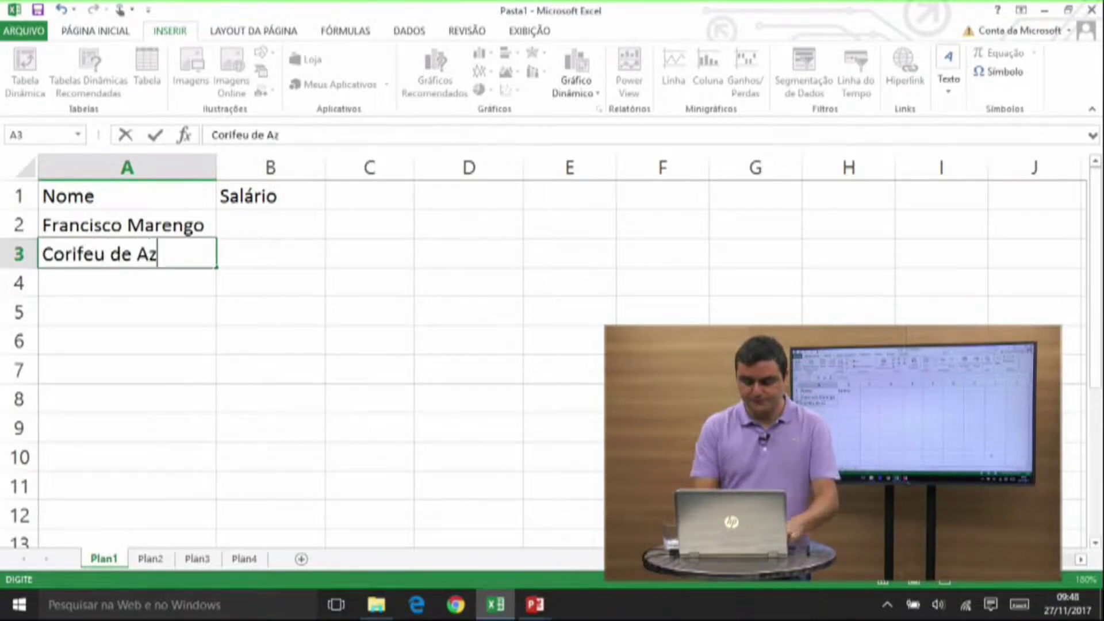
key("BackSpace")
key("BackSpace")
key("BackSpace")
key("BackSpace")
type("evedo")
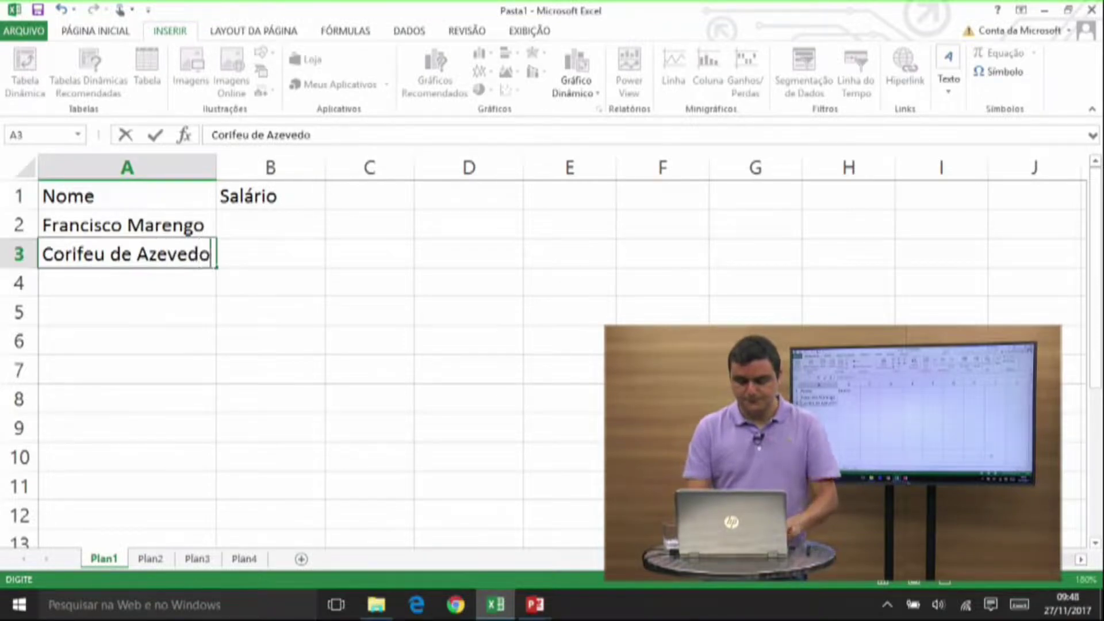
key("Return")
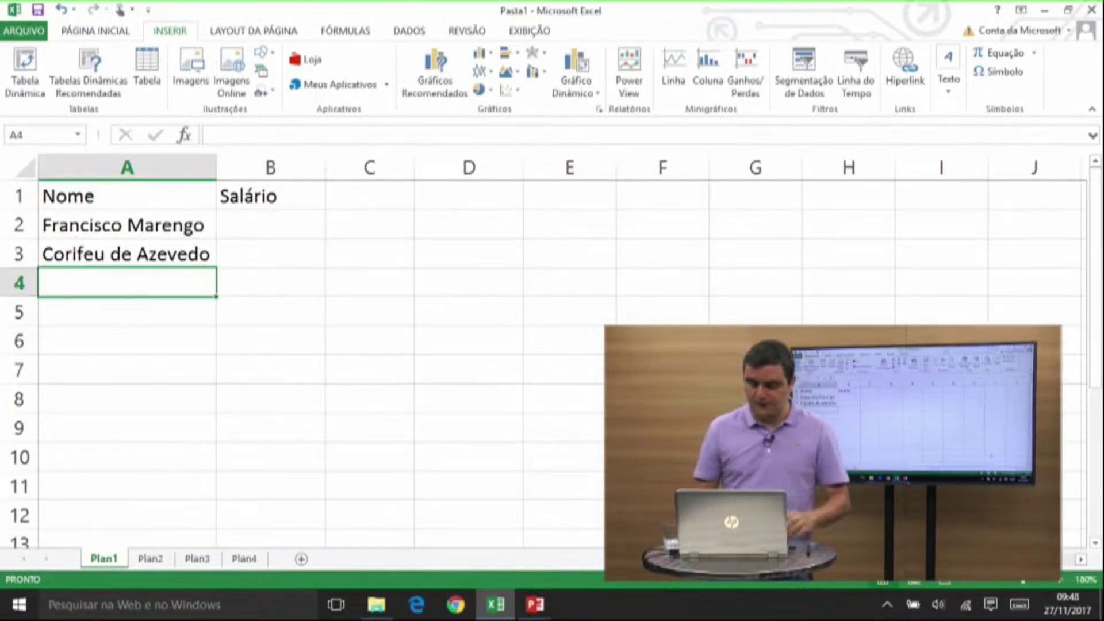
Enter the third and fourth employees' full names in cells A4 and A5.
type("Josué Cru")
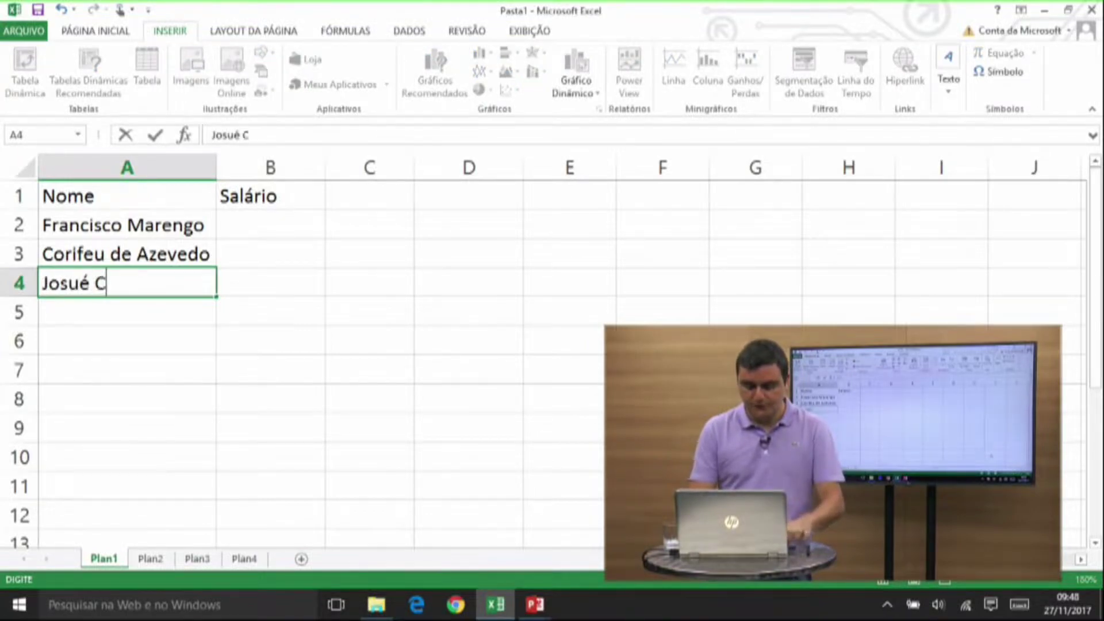
key("BackSpace")
type("ruzué")
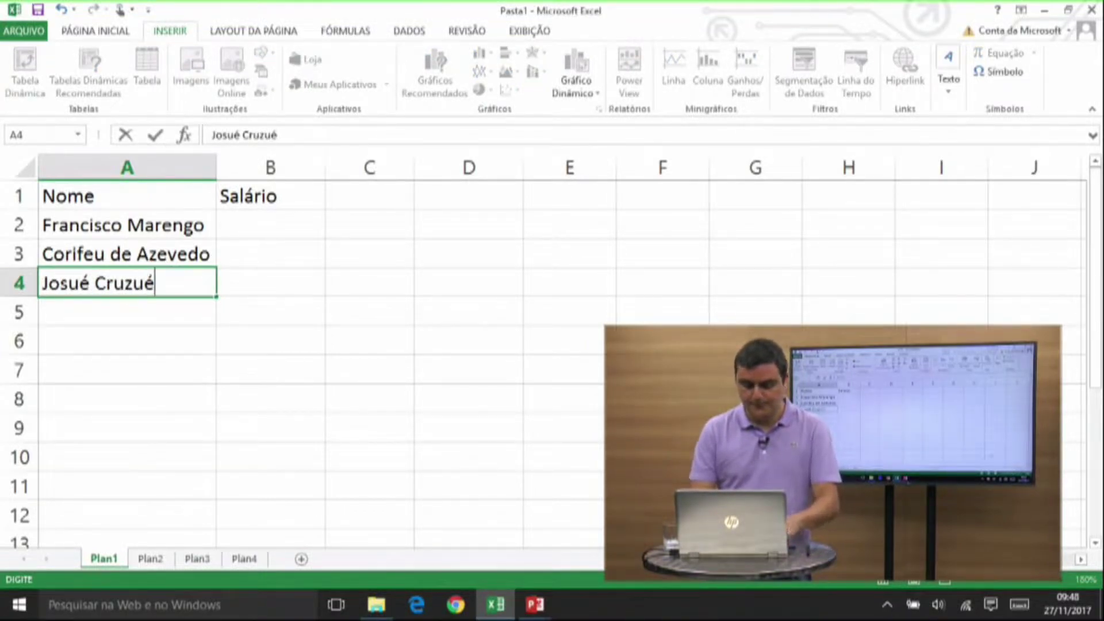
key("Return")
type("Zé")
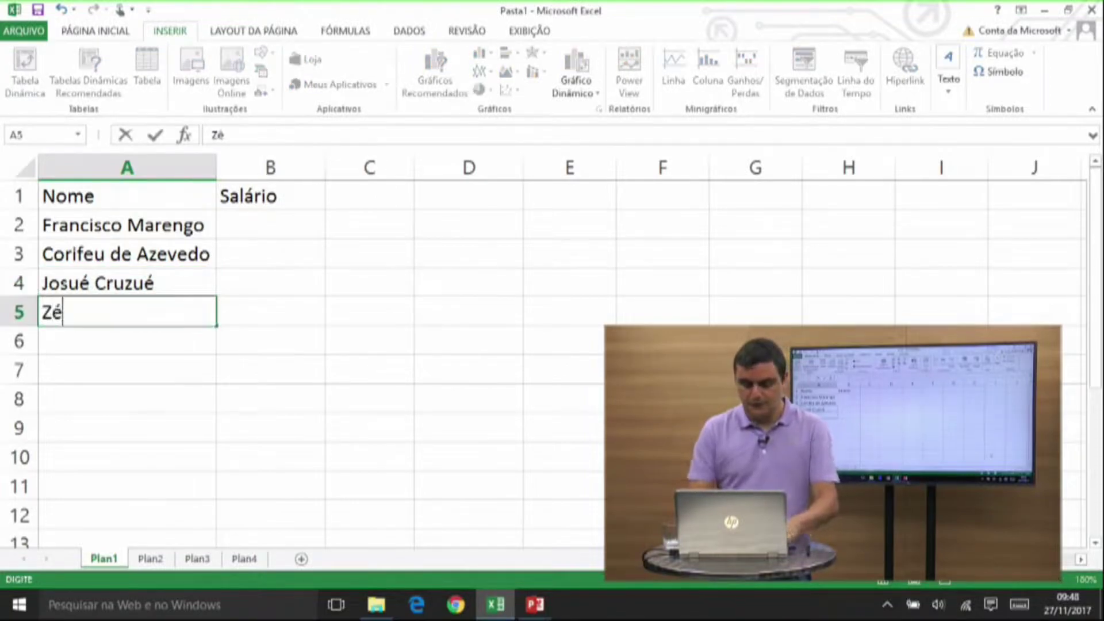
type(" do Vento")
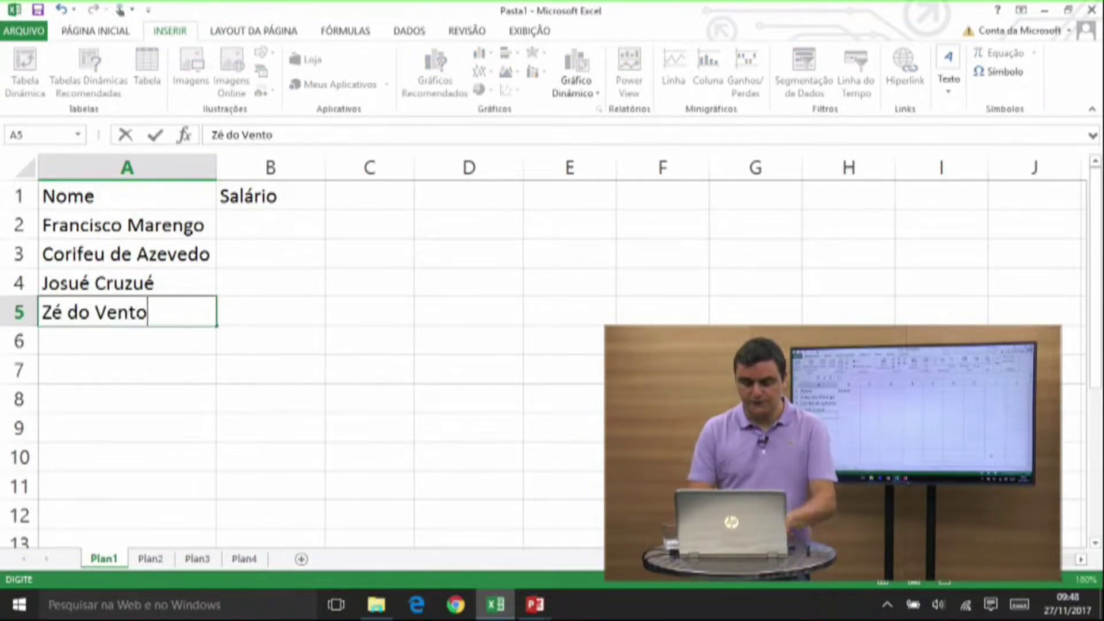
key("Return")
Enter 4300 in cell B2 as the first employee's salary.
key("Up")
key("Up")
key("Up")
key("Up")
key("Up")
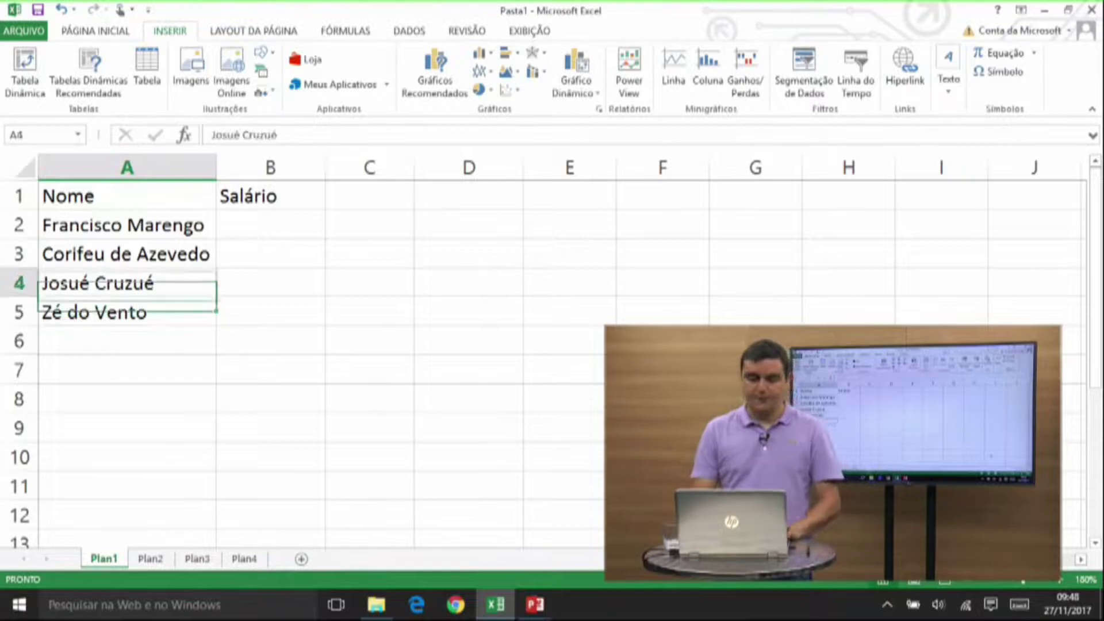
key("Right")
key("Down")
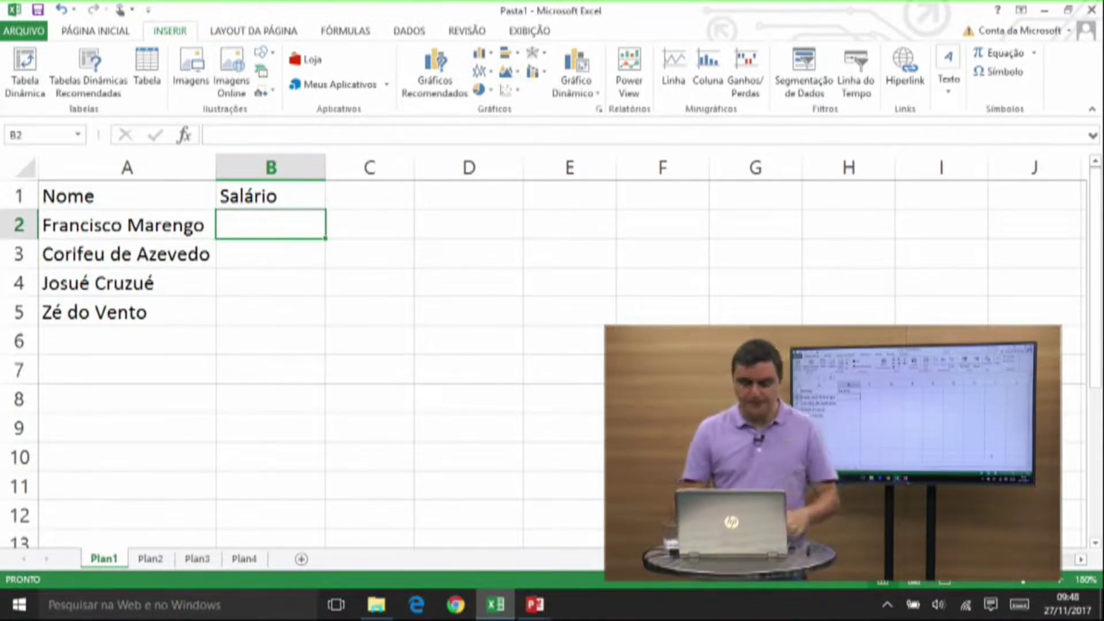
type("4300")
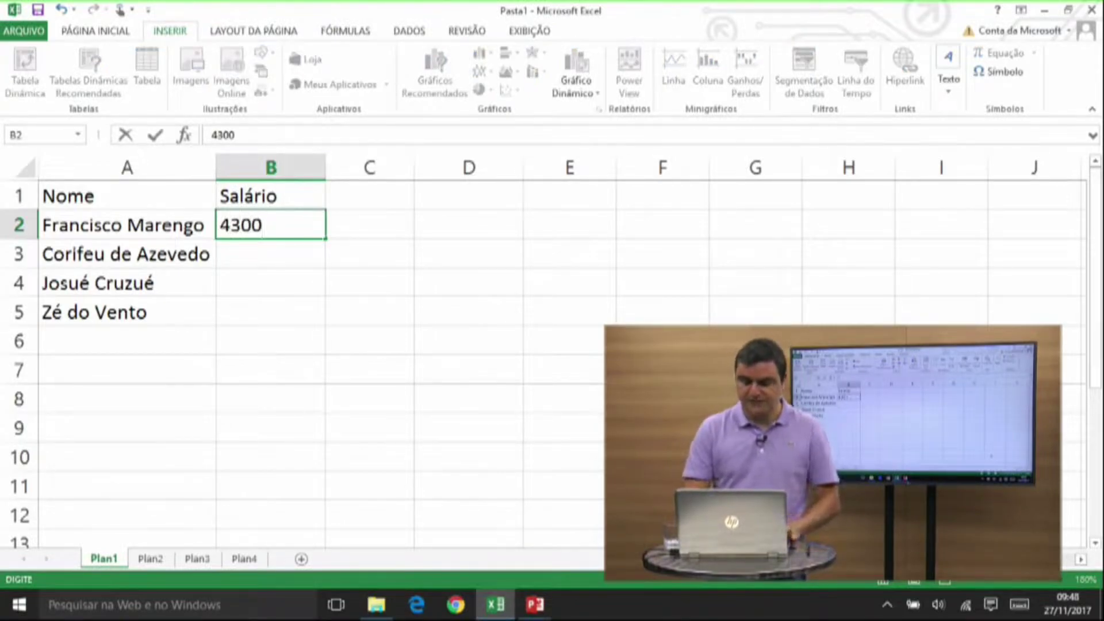
key("Return")
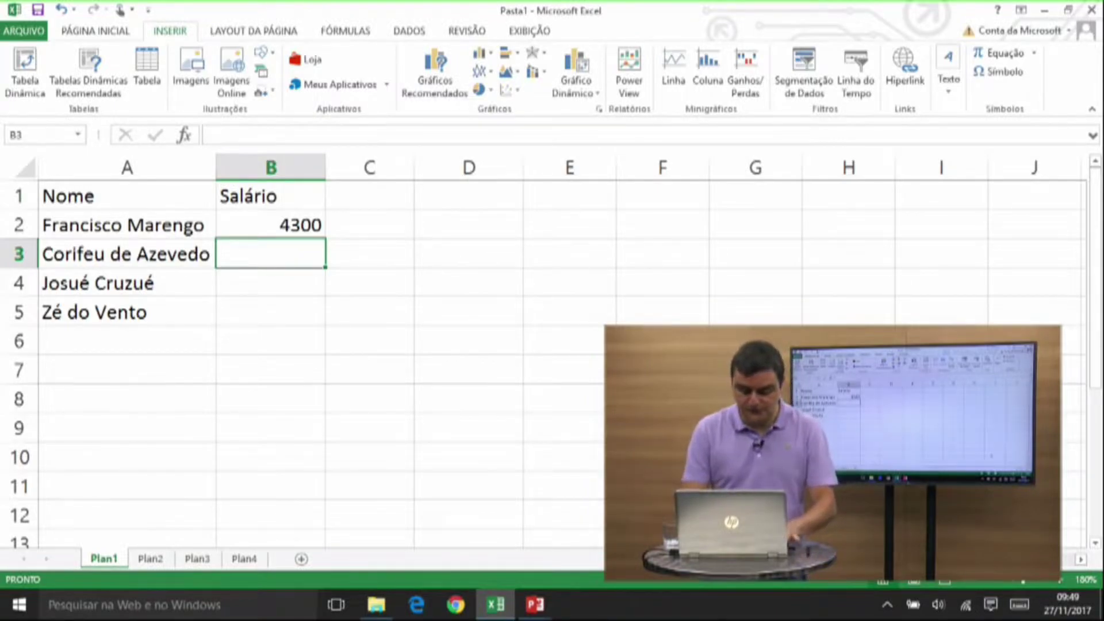
Enter 7271,23 in cell B3 as the second employee's salary.
type("72")
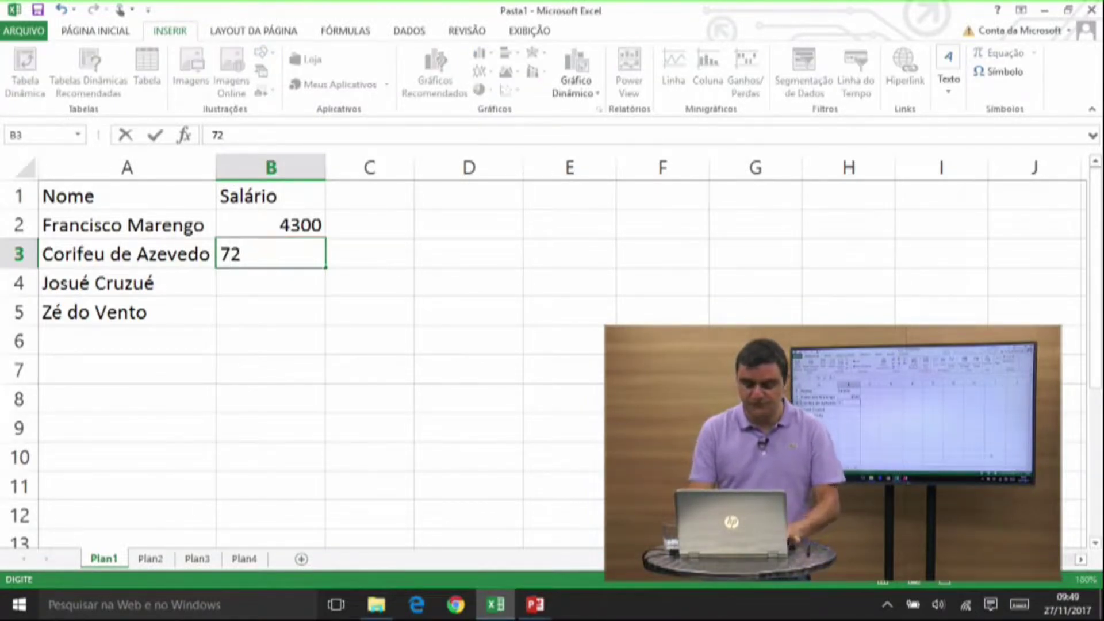
type("70.")
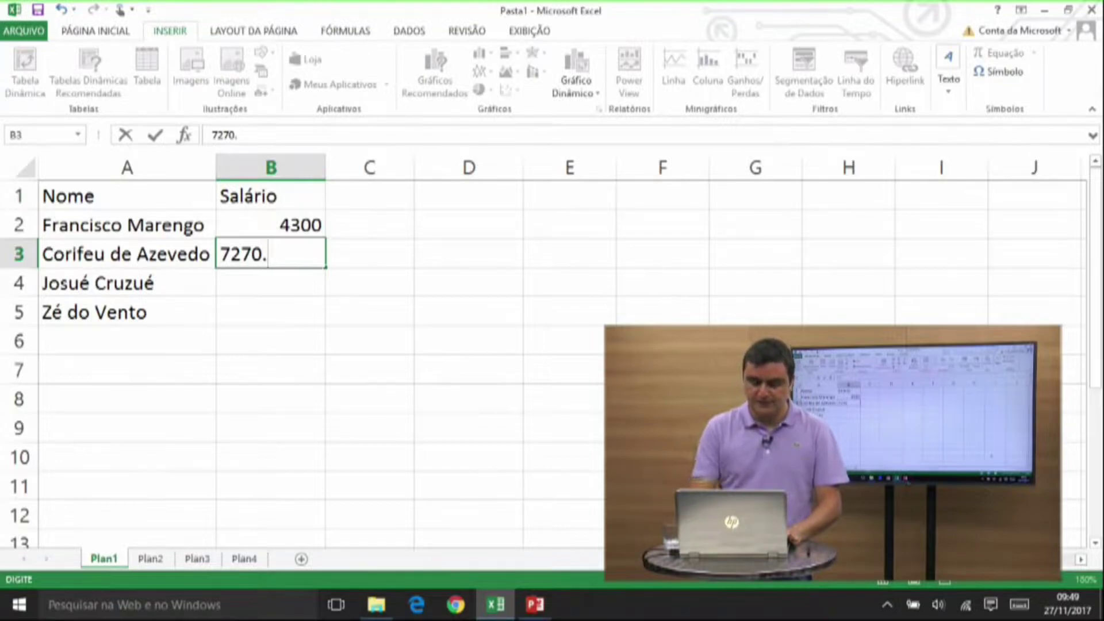
key("BackSpace")
key("BackSpace")
type("1,")
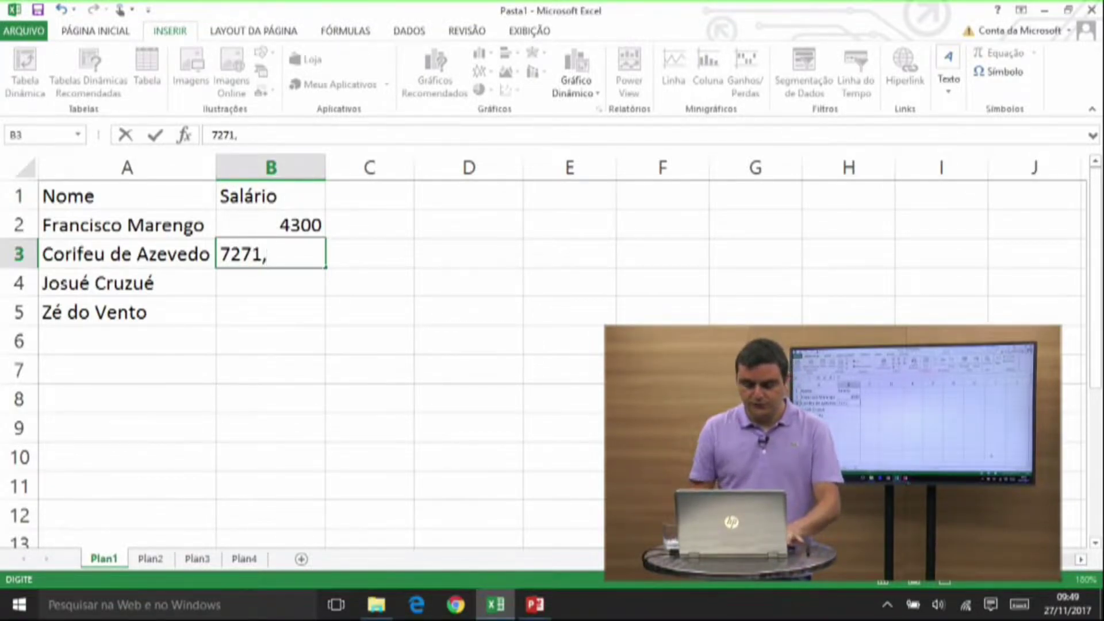
type("23")
key("Return")
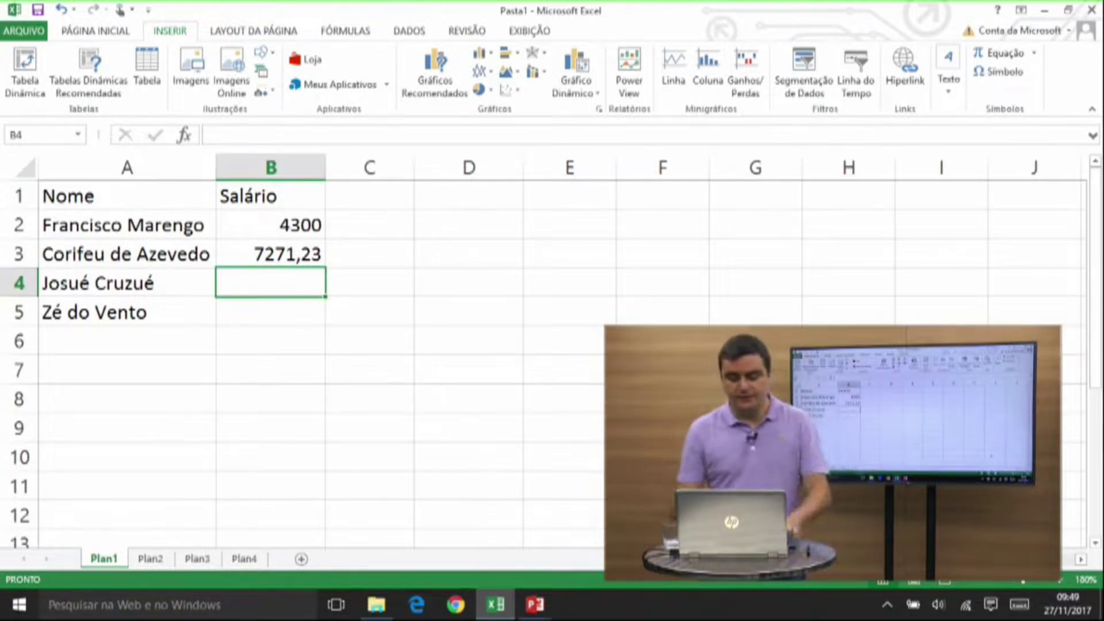
Enter the remaining two salaries, 2800,52 in cell B4 and 30000 in cell B5.
type("2800,67")
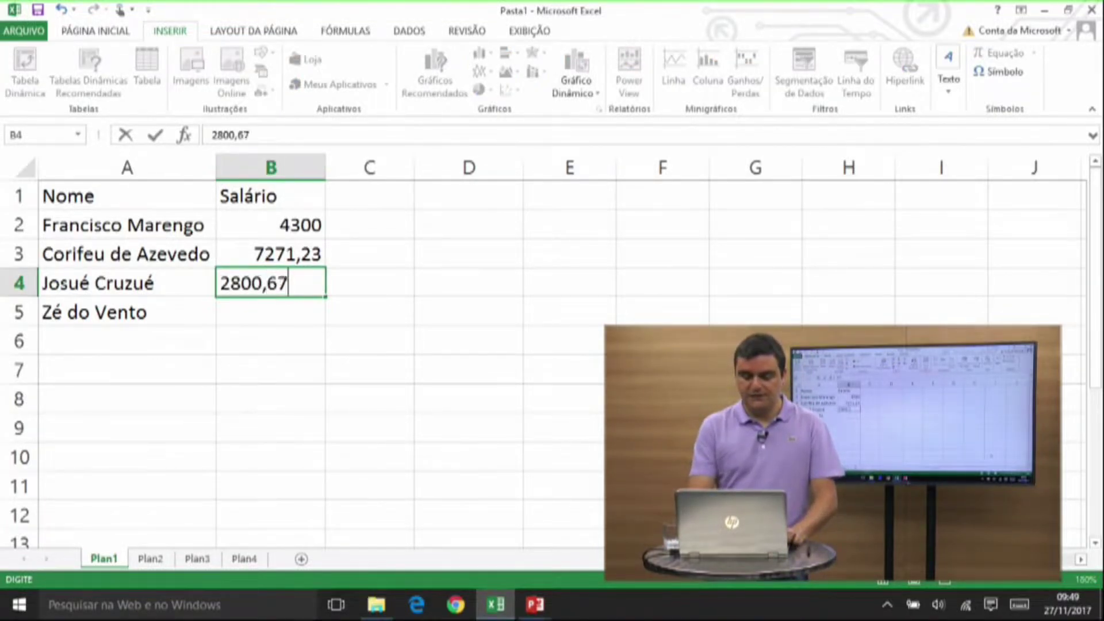
key("BackSpace")
key("BackSpace")
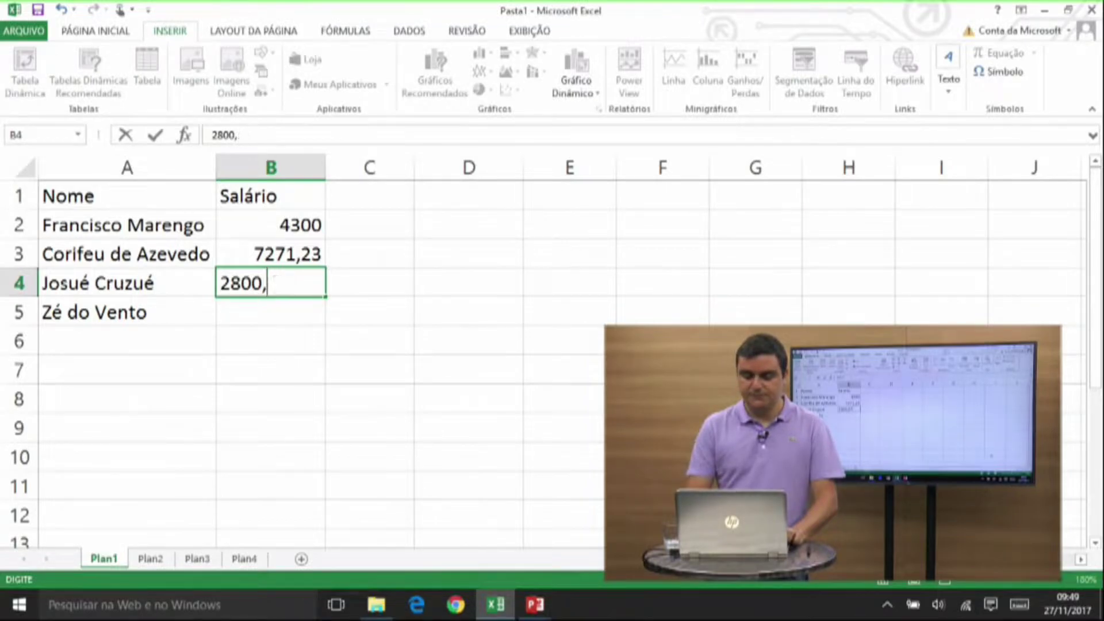
type("52")
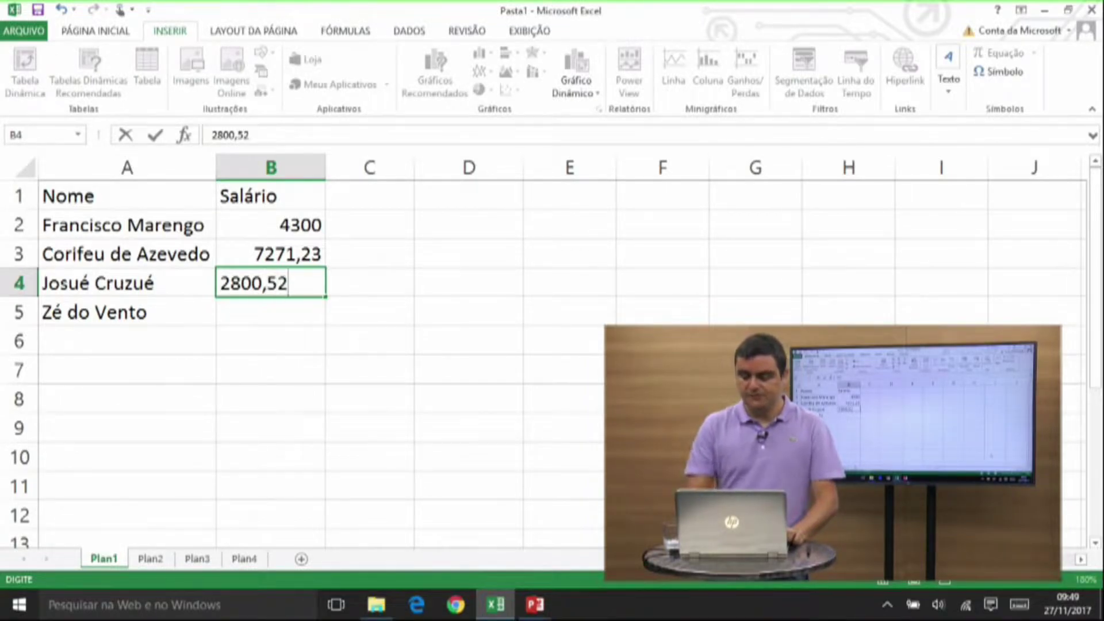
key("Return")
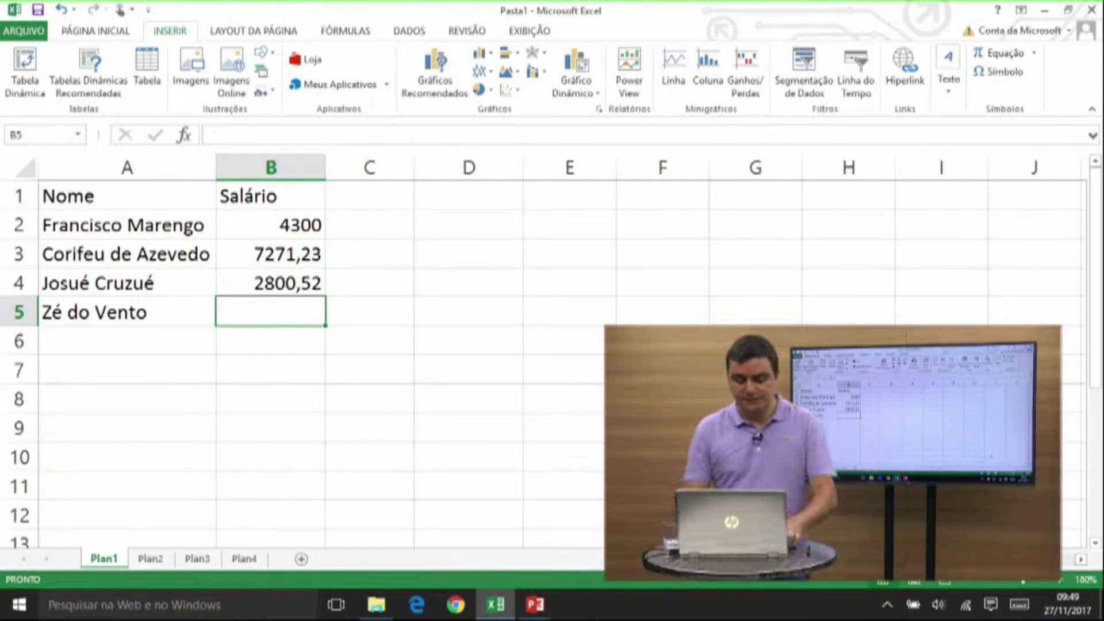
type("30000")
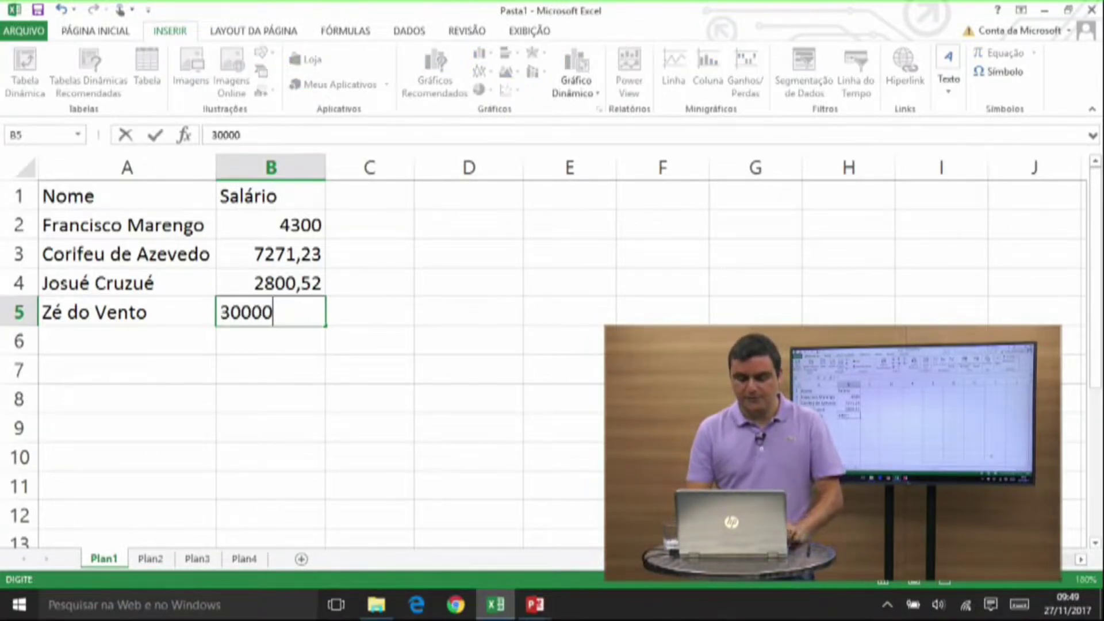
key("Return")
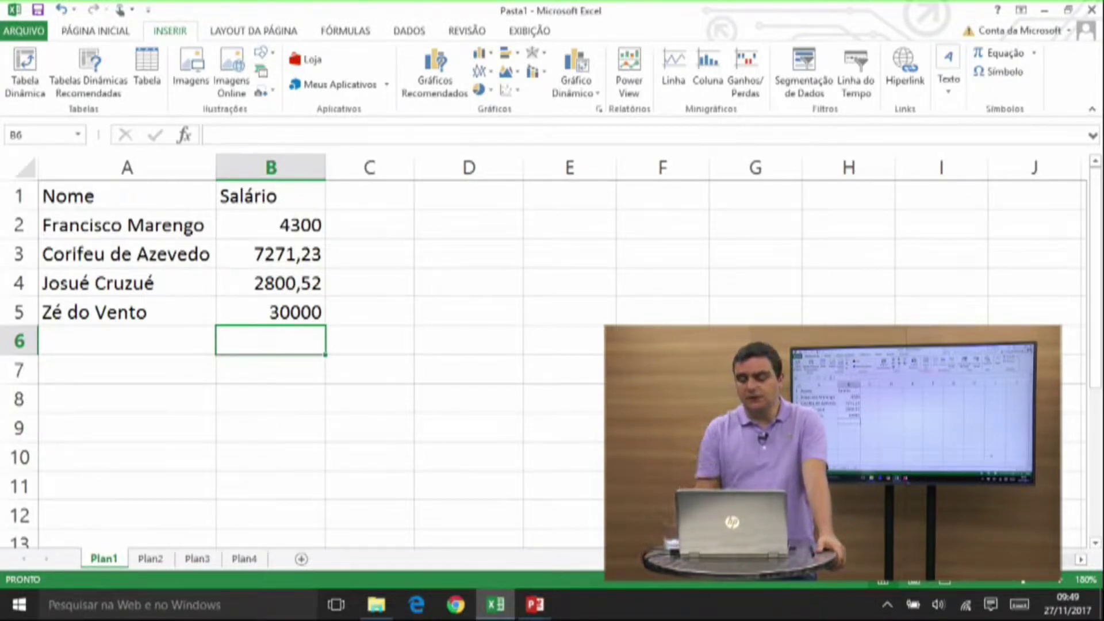
Apply the accounting number format in R$ to the salaries in B2:B5.
key("Up")
key("Up")
key("Up")
key("Up")
key("Up")
key("Down")
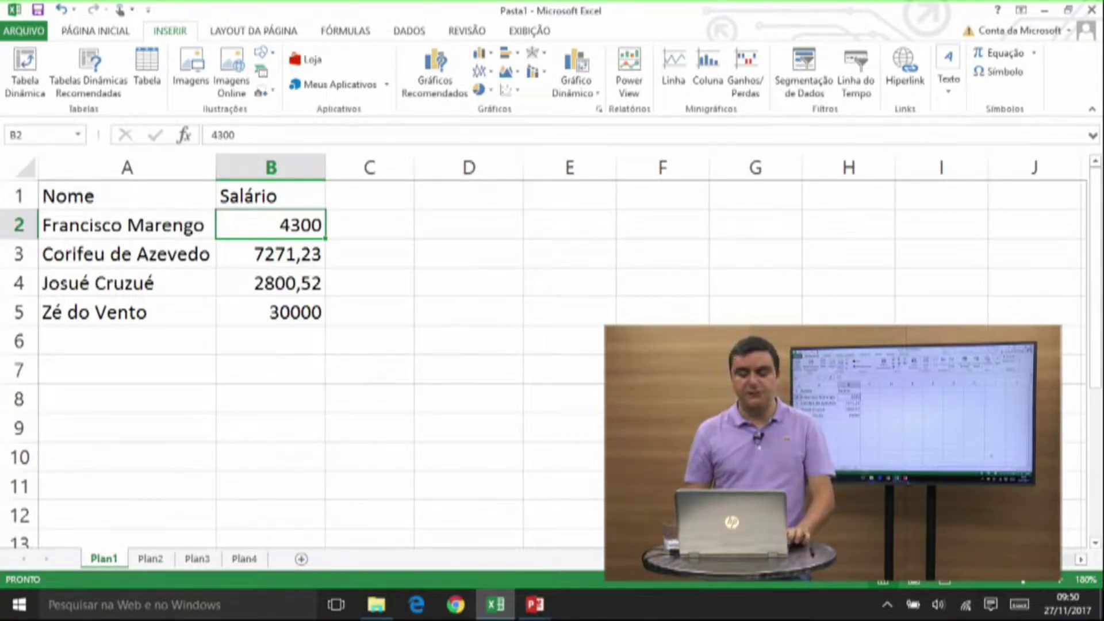
key("shift+Down")
key("shift+Down")
key("shift+Down")
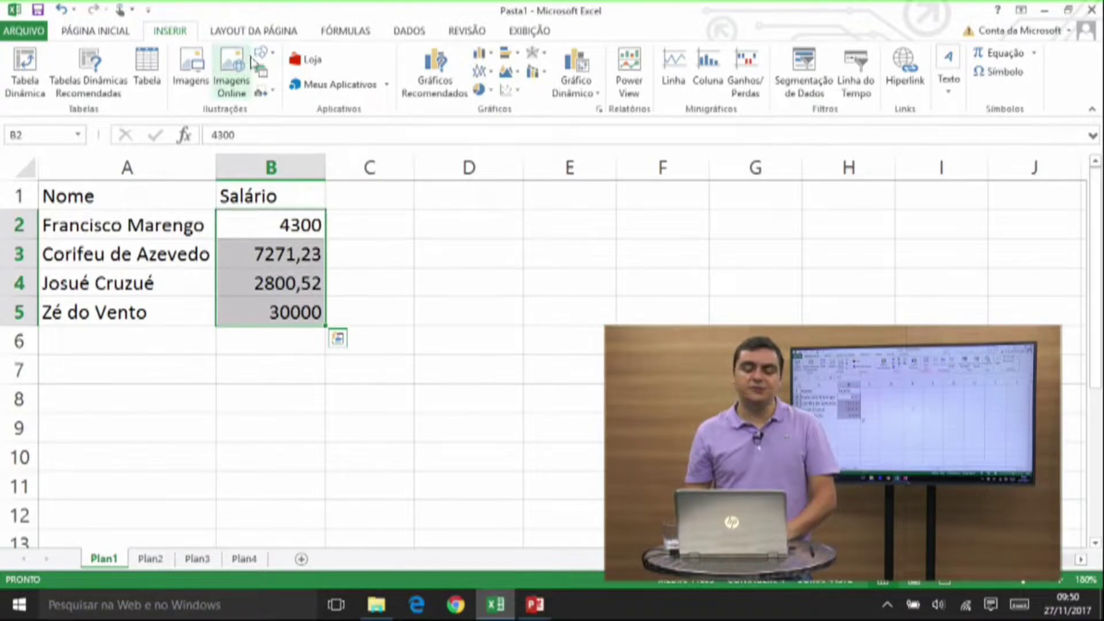
left_click(118, 34)
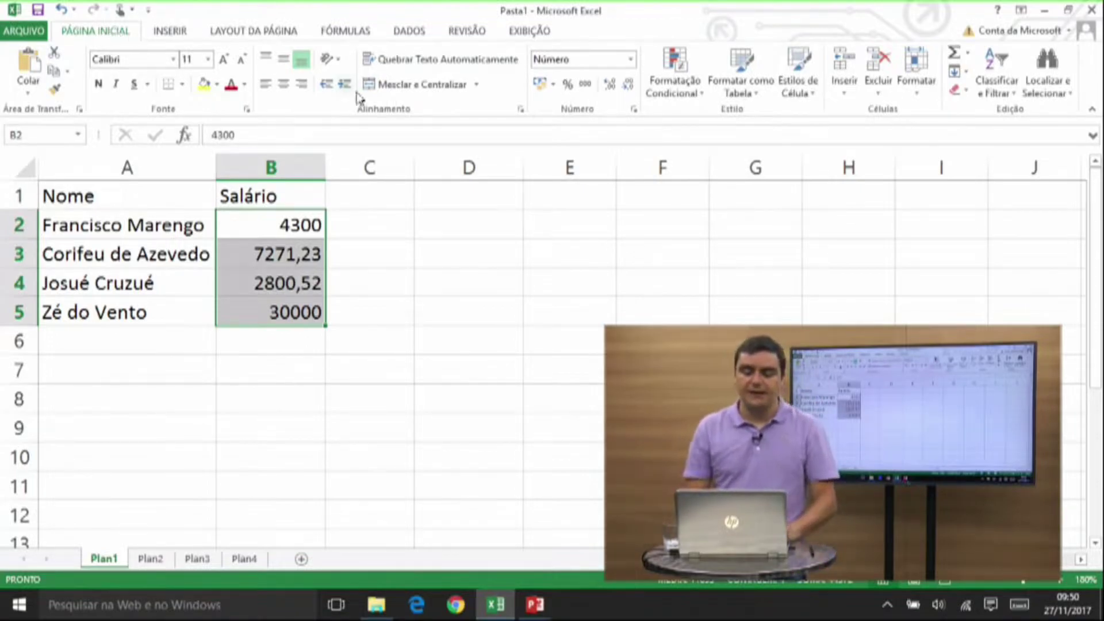
left_click(541, 85)
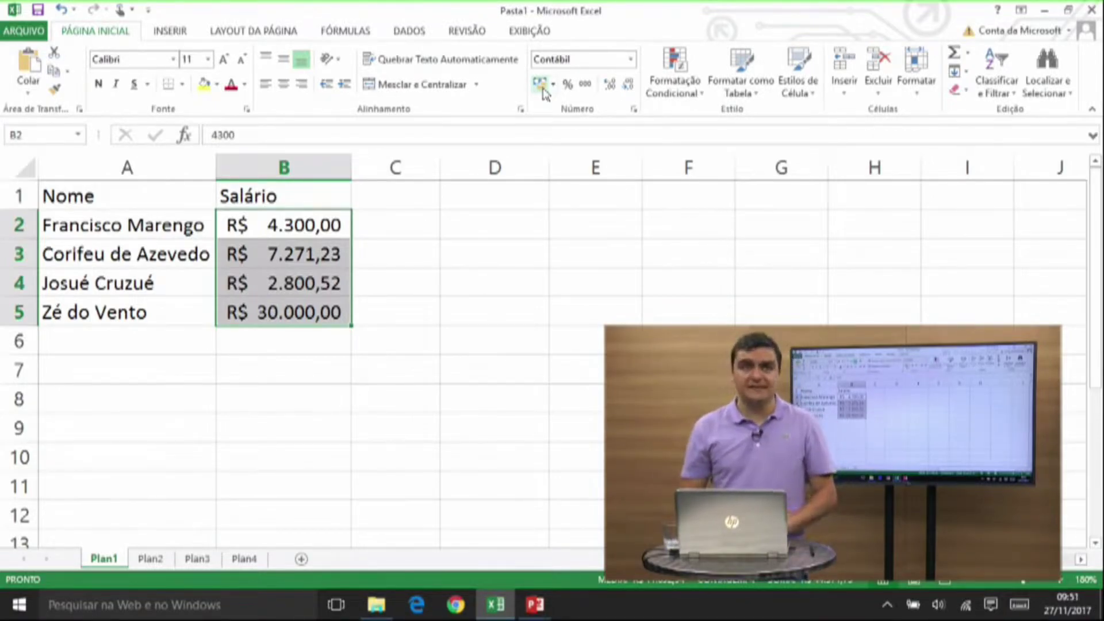
Add the header Arredondamento in cell C1 and auto-fit column C to its width.
key("Up")
key("Down")
key("Down")
key("Right")
key("Up")
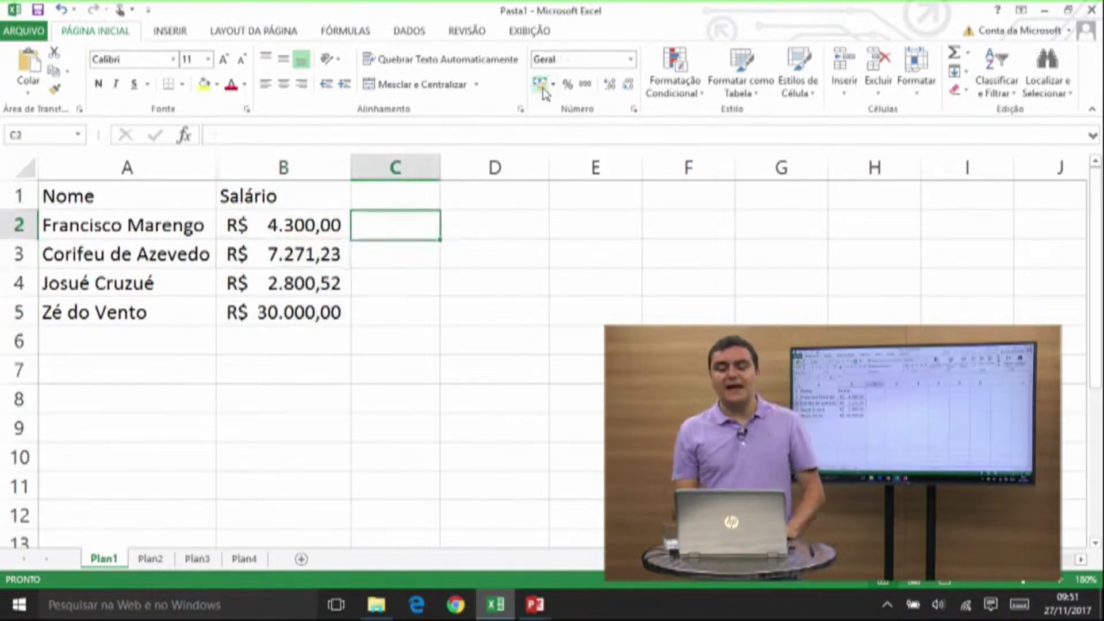
key("Up")
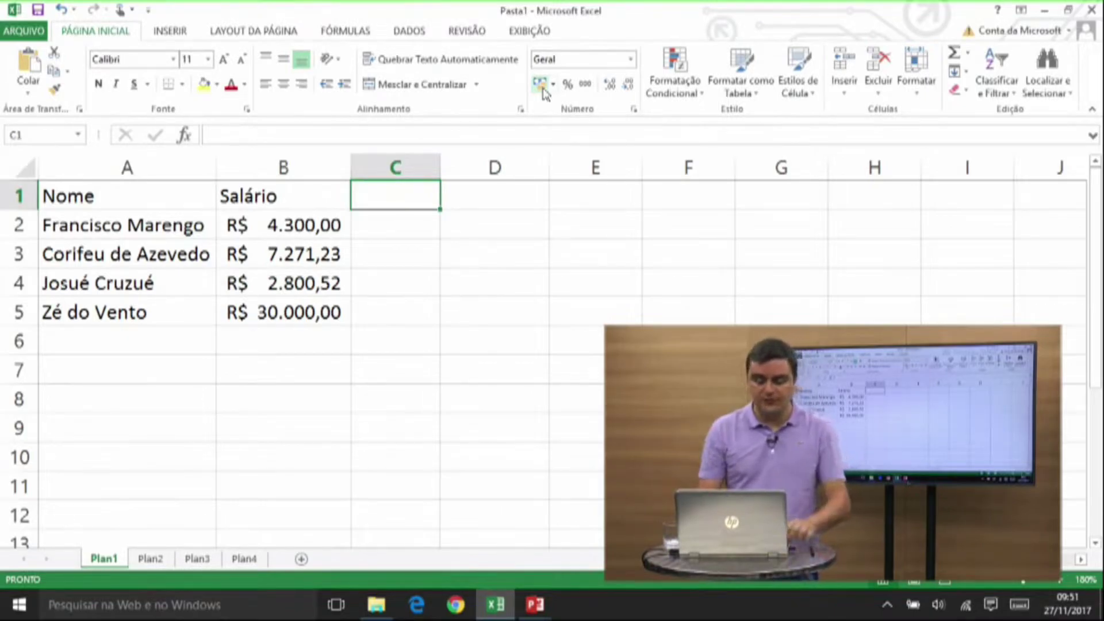
type("Arredo")
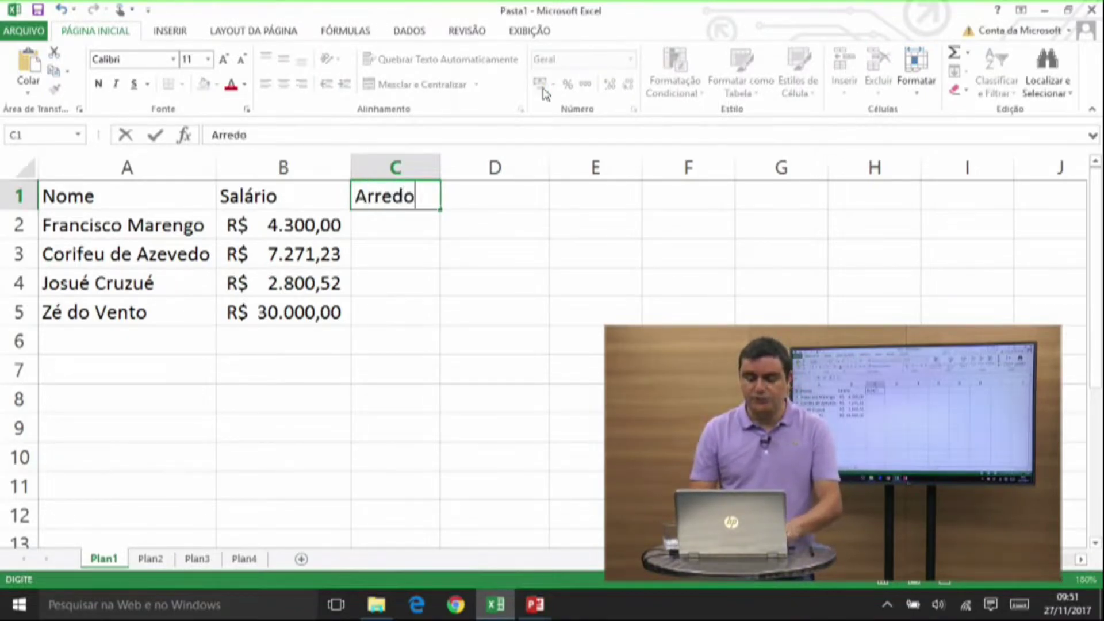
type("ndamento")
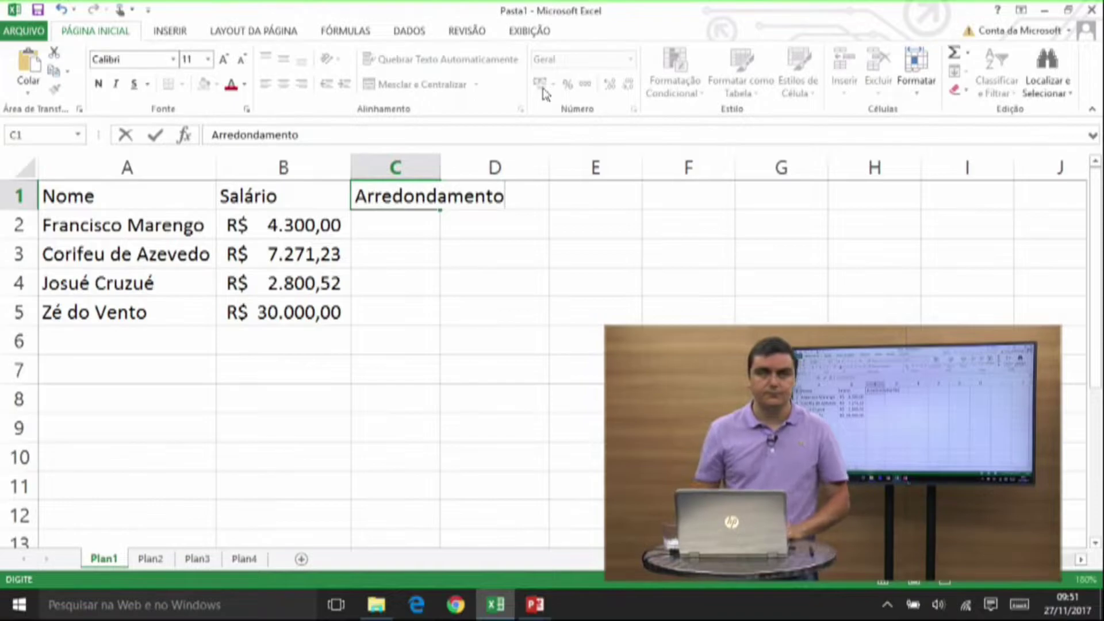
key("Return")
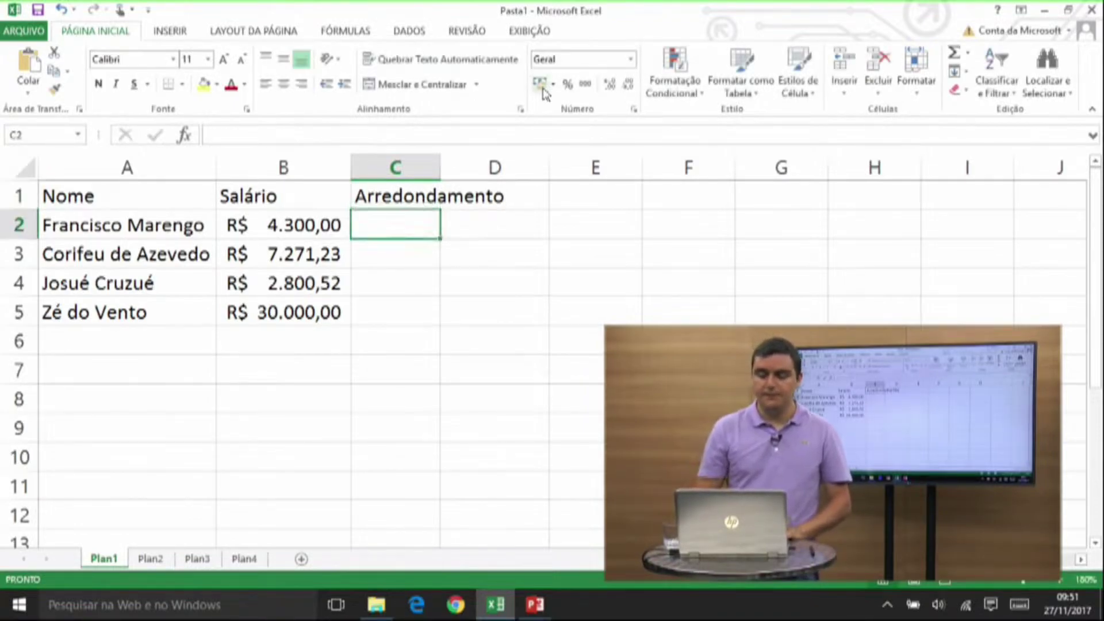
double_click(441, 167)
Start a formula in cell C2 with the round-up function ARREDONDAR.PARA.CIMA.
type("=arre")
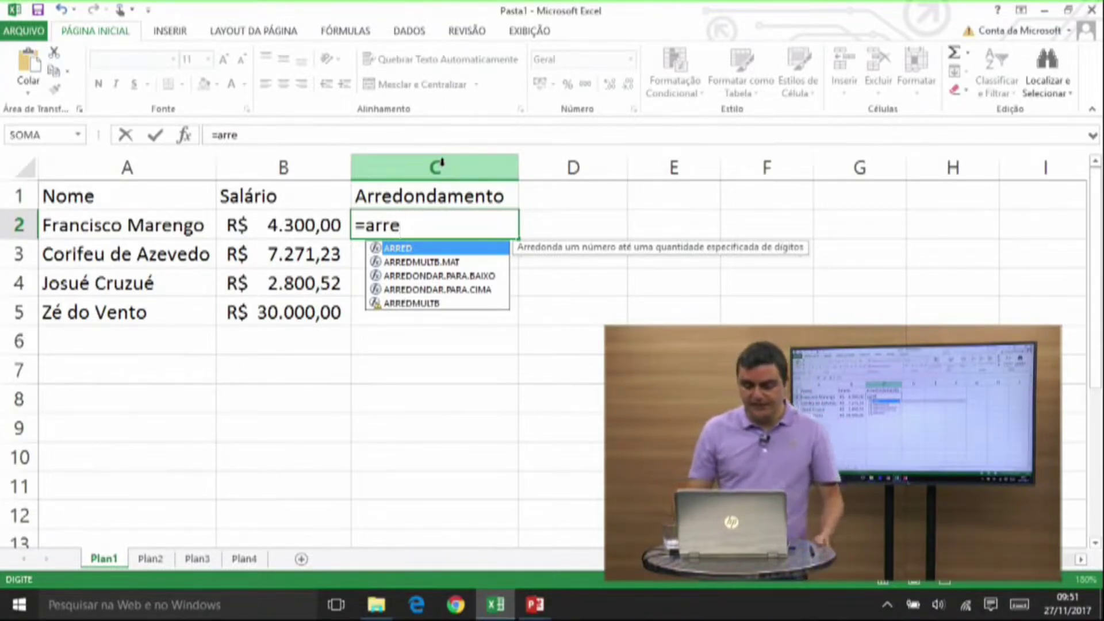
key("Down")
key("Down")
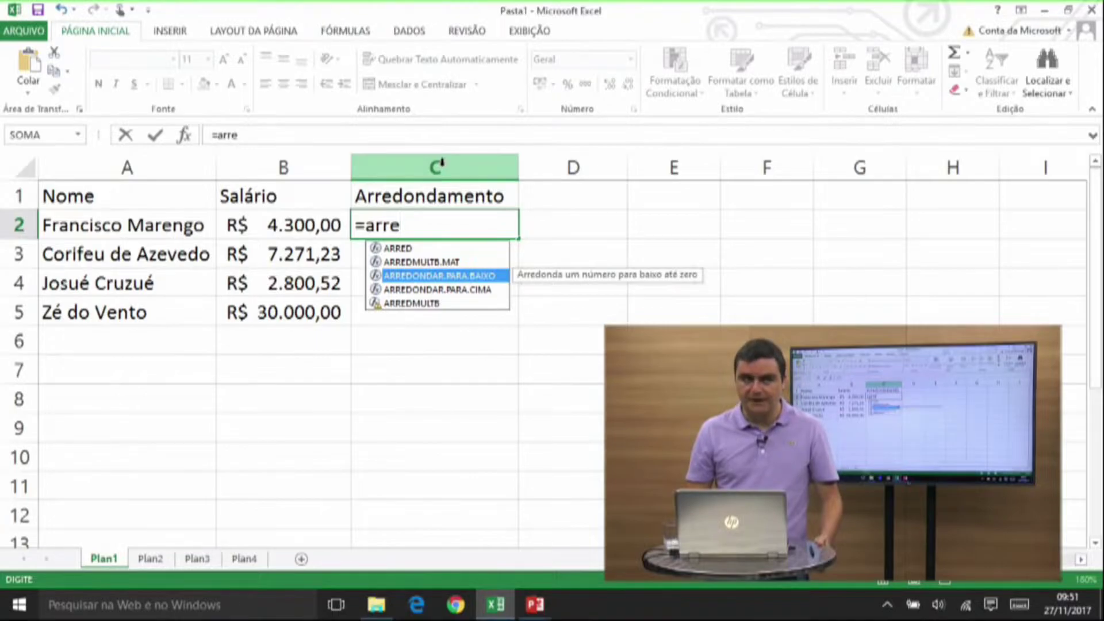
key("Down")
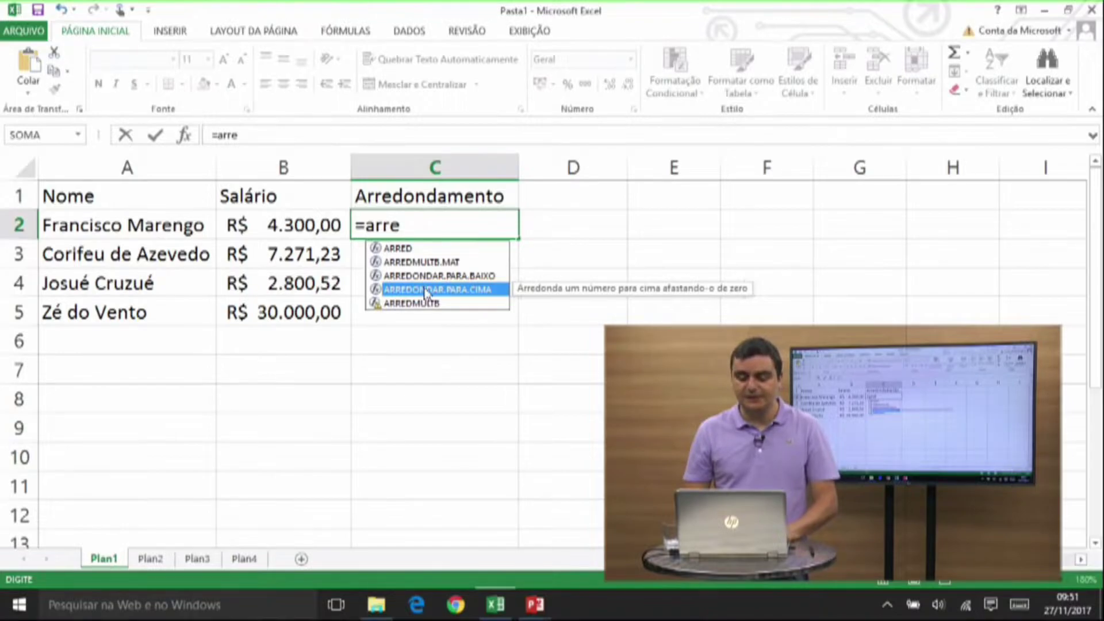
type("(")
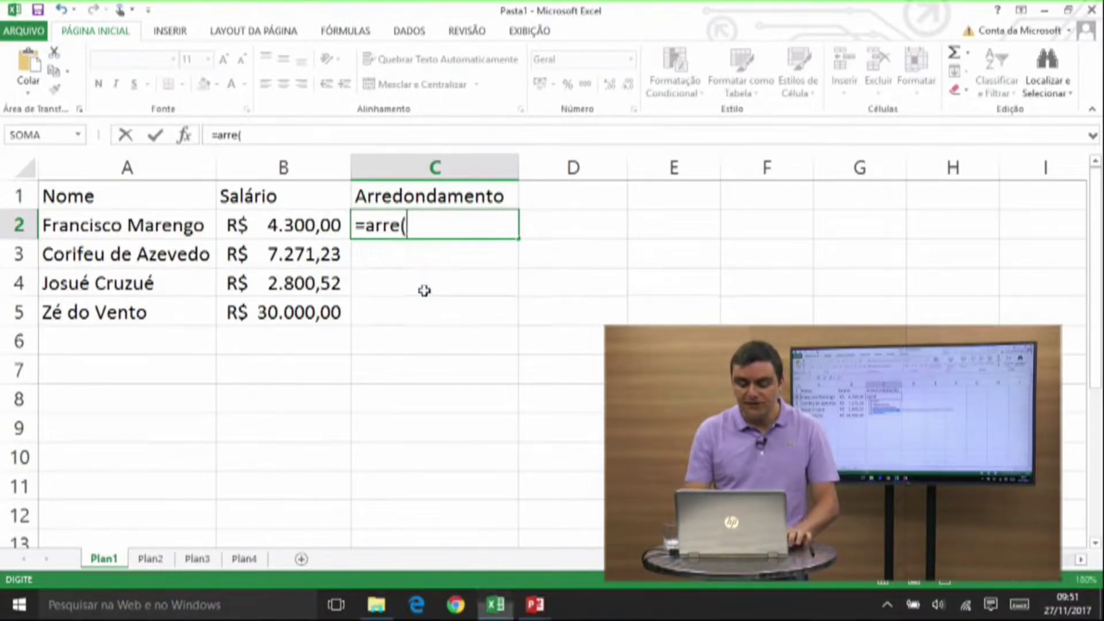
key("BackSpace")
type("dond")
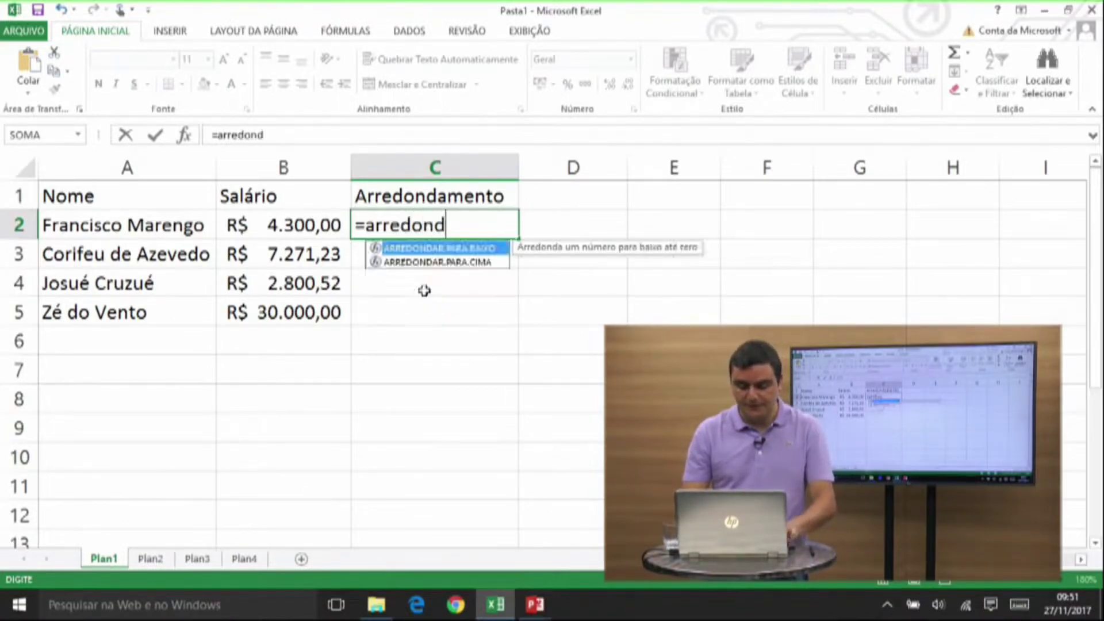
type("ar.para.co")
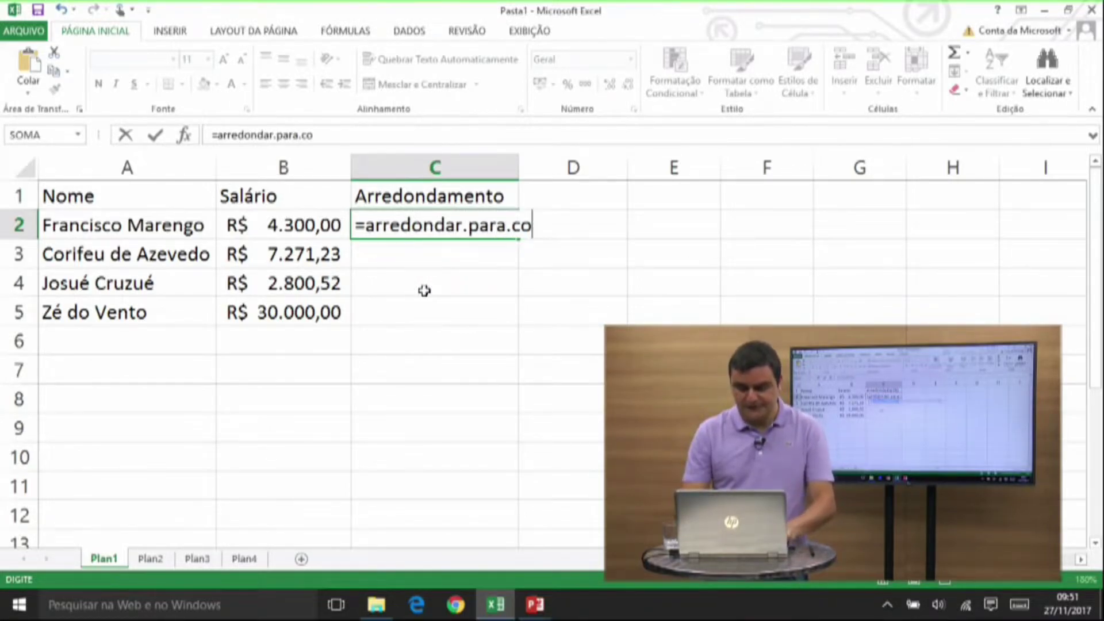
key("BackSpace")
type("ime")
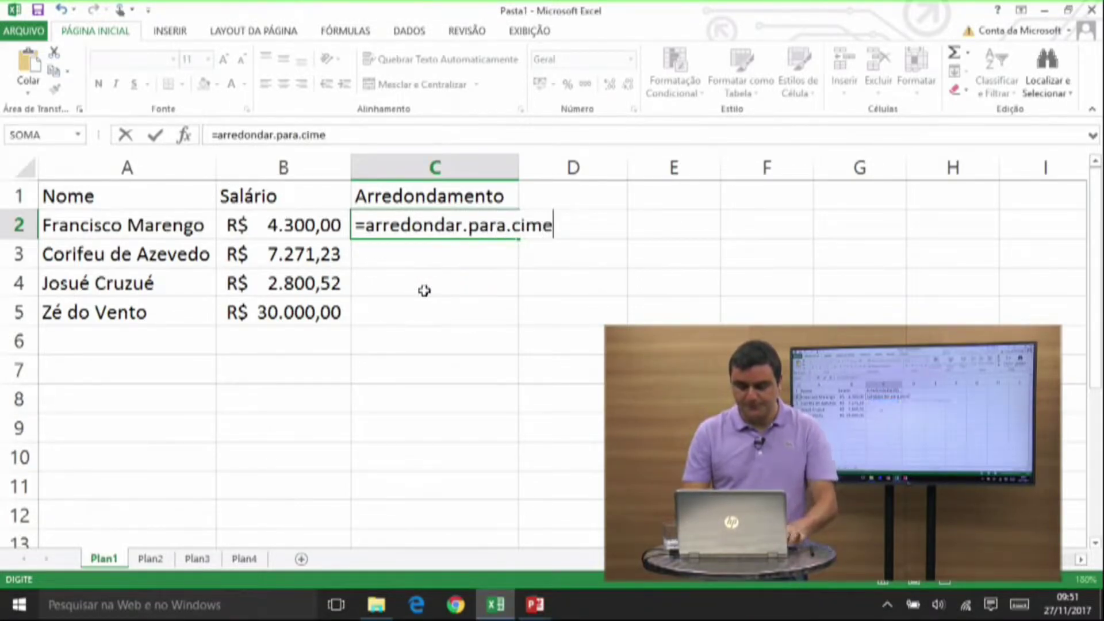
key("BackSpace")
type("a(")
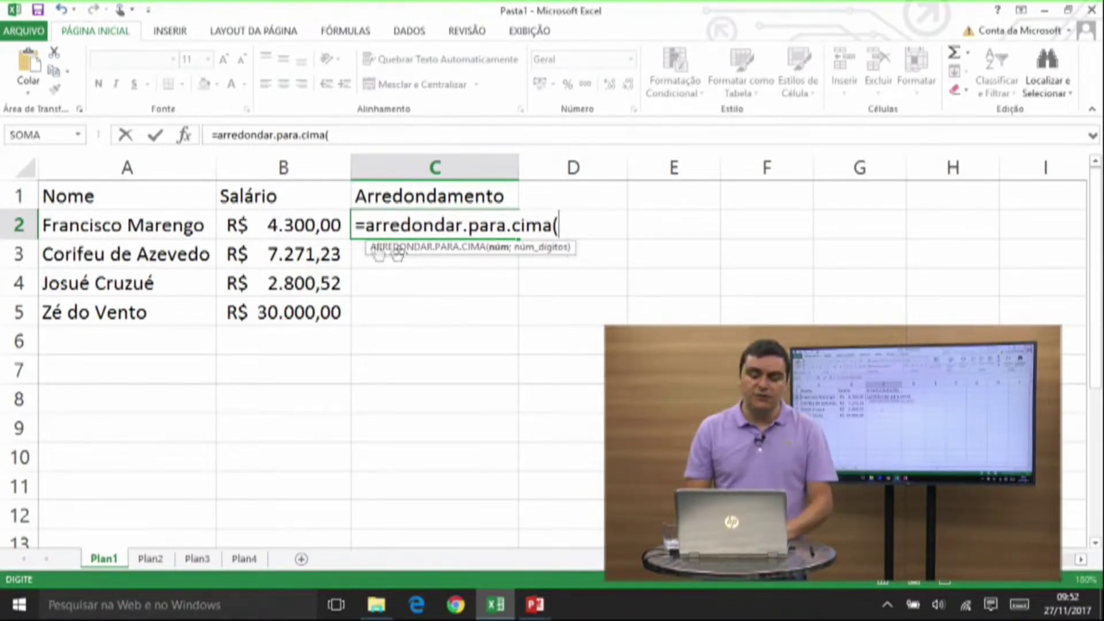
Complete the round-up formula in C2 with B2 as the number and 2 as the number of digits.
left_click(317, 223)
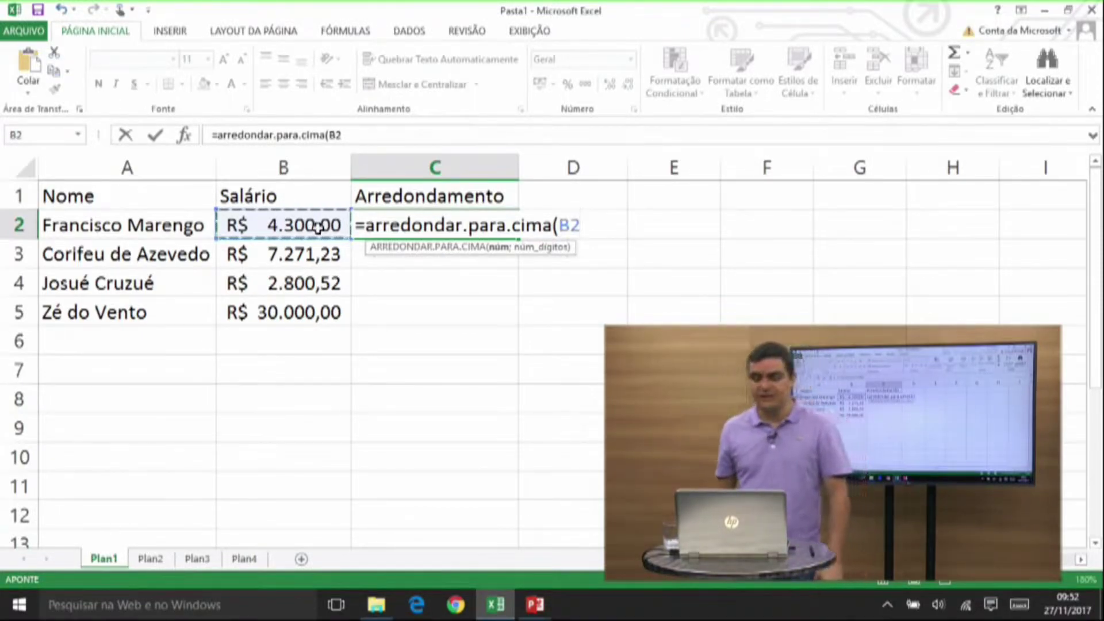
type(";")
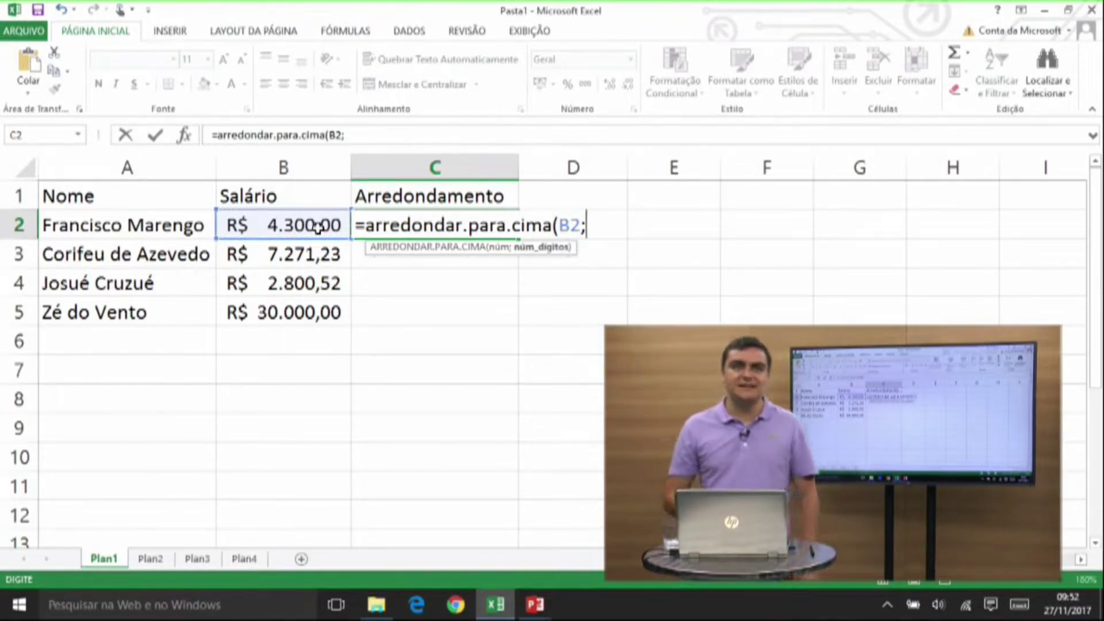
type("2)")
key("Return")
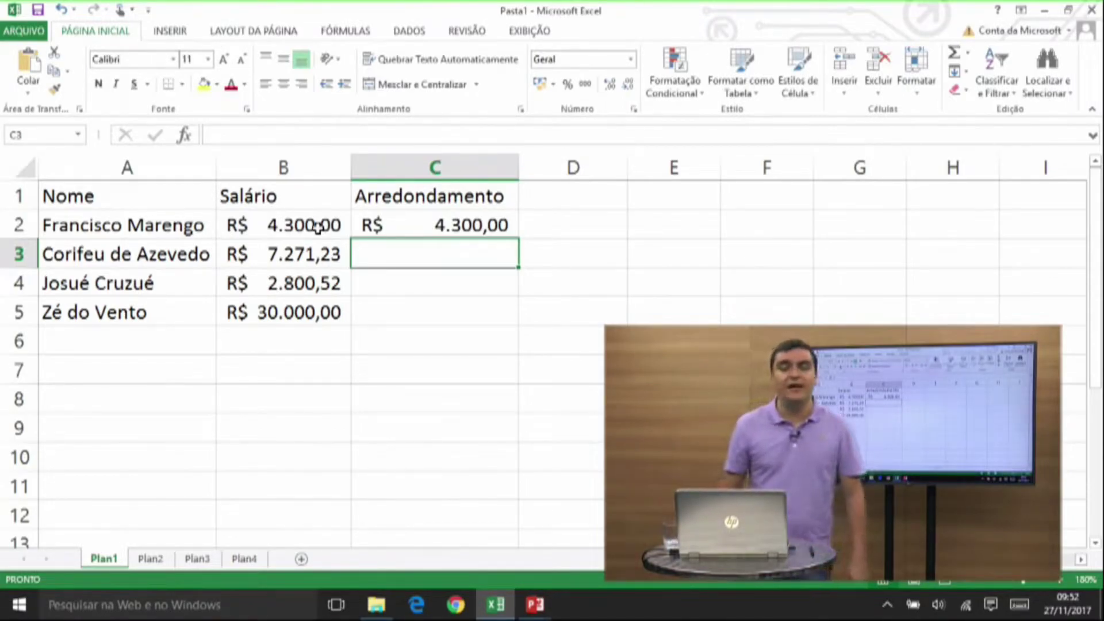
Copy the round-up formula from C2 down through C5.
left_click(368, 218)
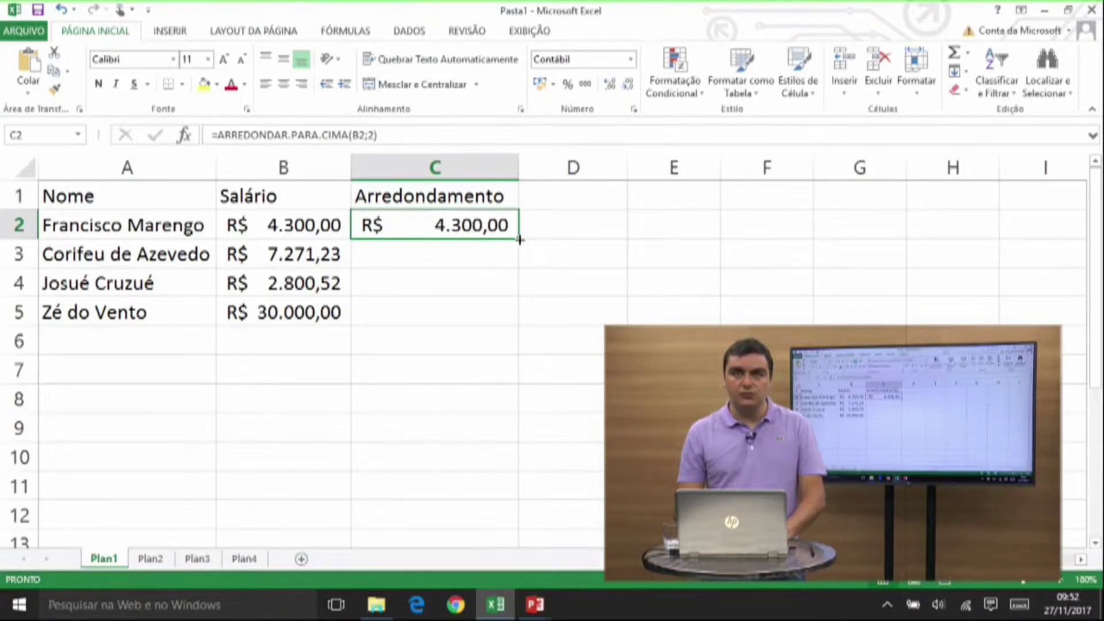
left_click_drag(519, 239, 511, 316)
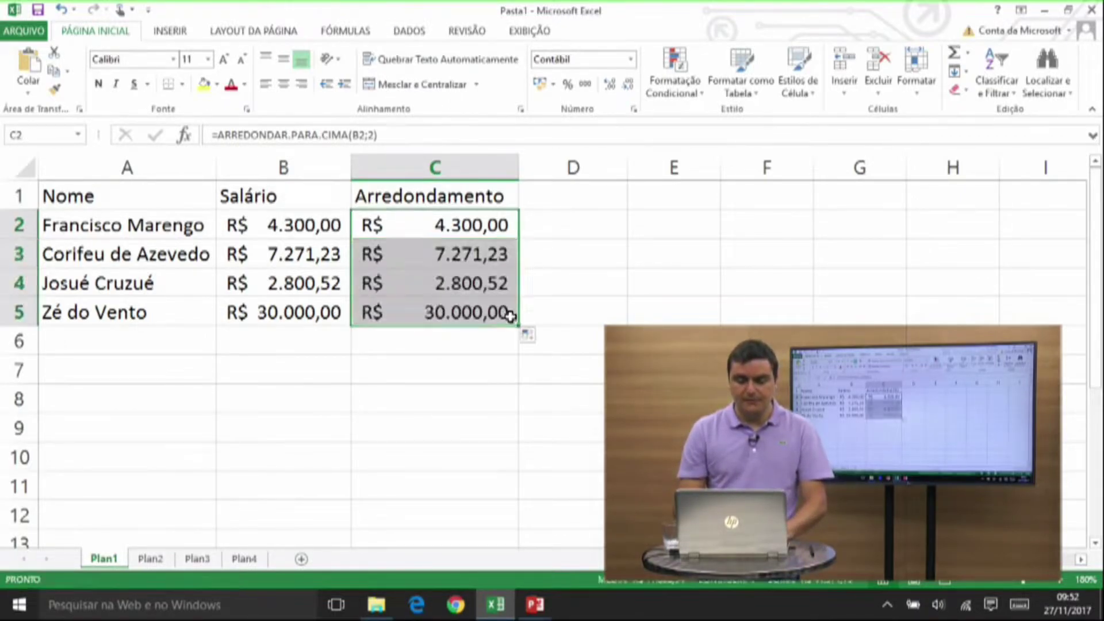
left_click(485, 276)
left_click(490, 259)
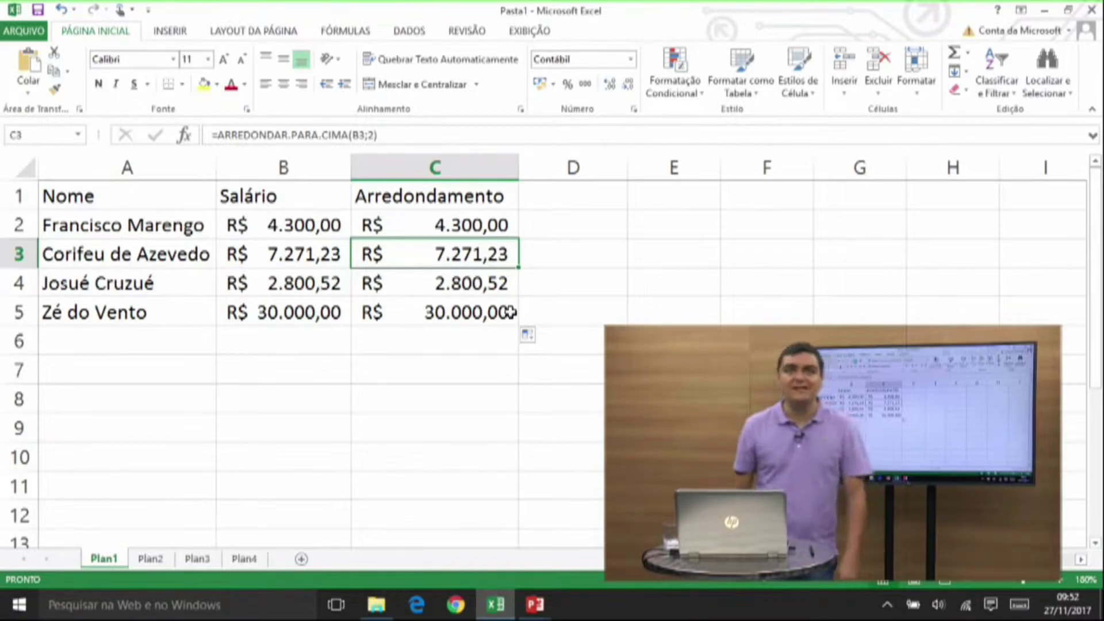
Compare the original salaries in column B with the rounded values in column C.
key("Left")
key("Left")
key("Up")
key("Right")
key("Up")
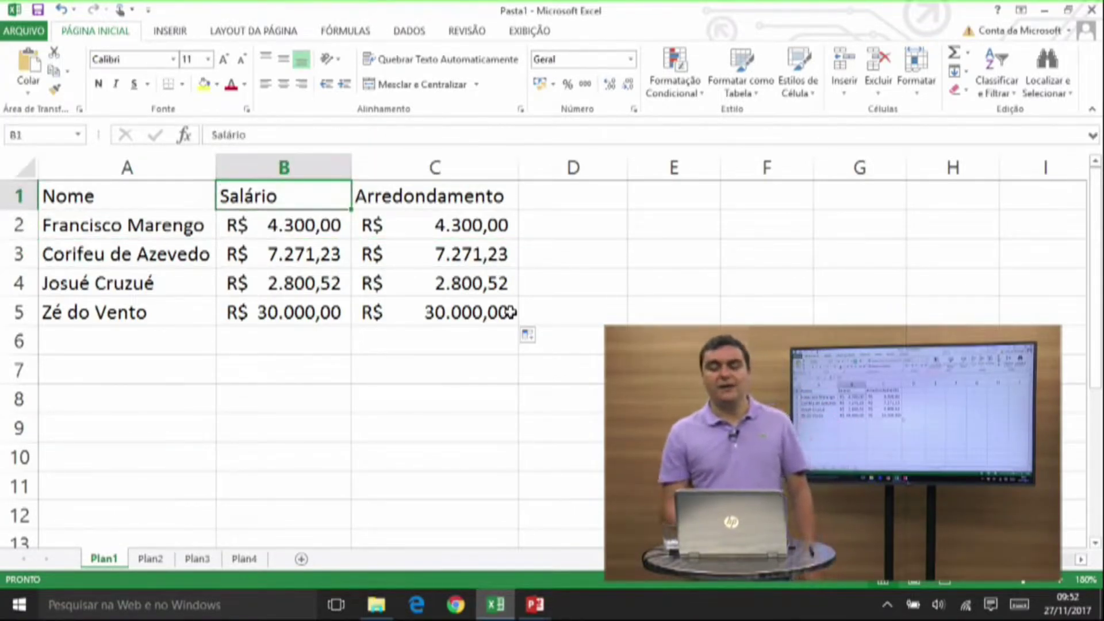
key("Down")
key("Down")
key("Down")
key("Down")
key("Down")
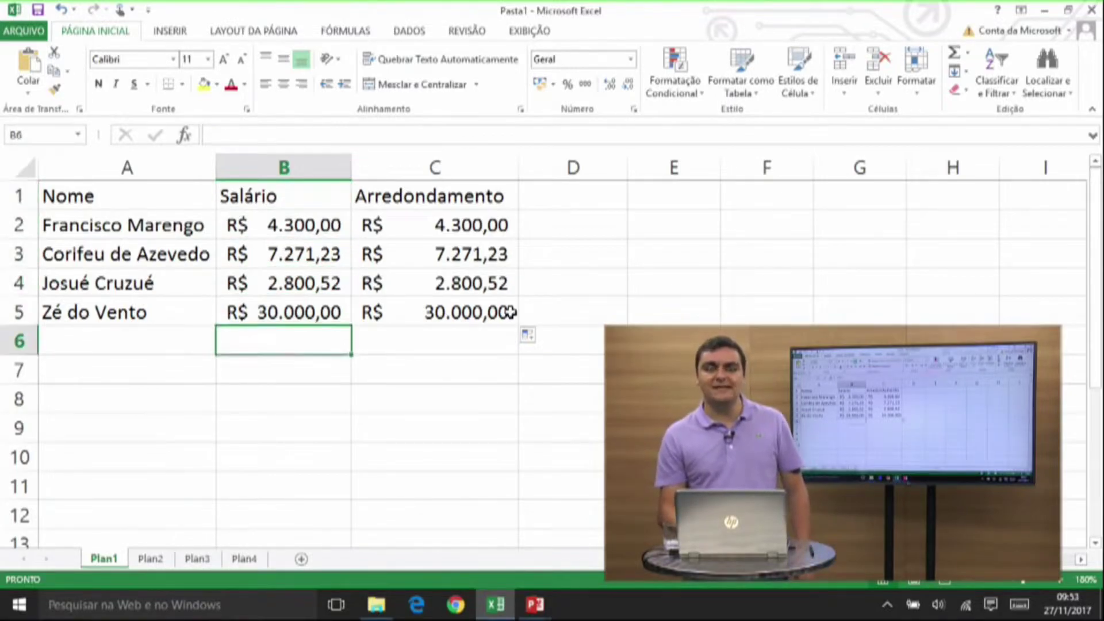
key("Up")
key("Up")
key("Up")
key("Up")
key("Up")
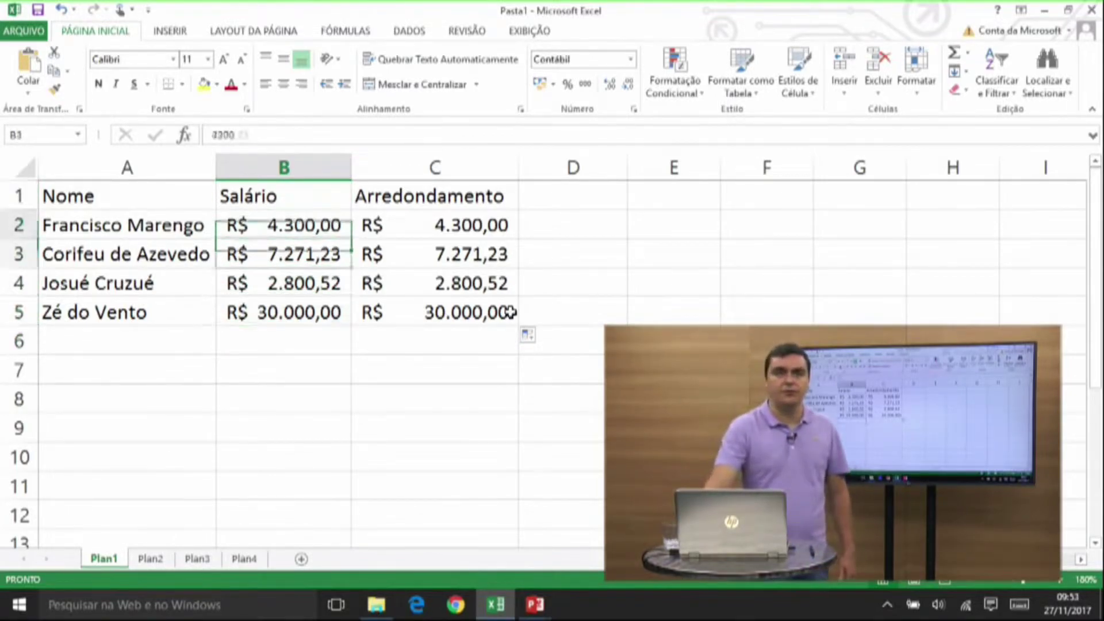
key("Right")
key("Down")
key("Down")
key("Down")
key("Down")
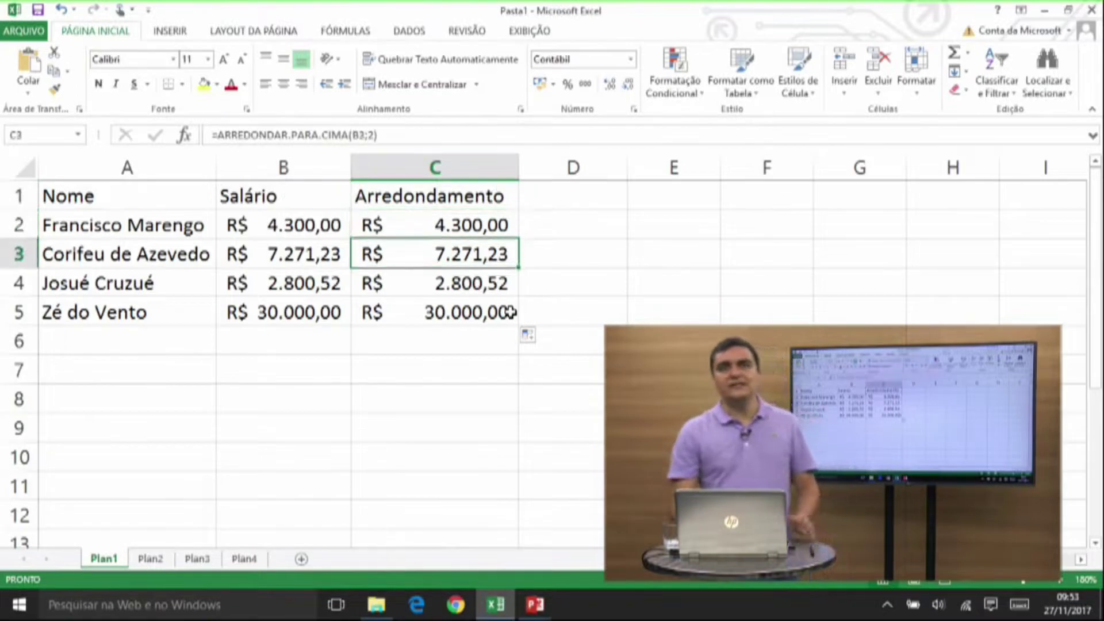
Change the number of digits in the C2 round-up formula to 1.
key("Up")
key("Up")
key("Up")
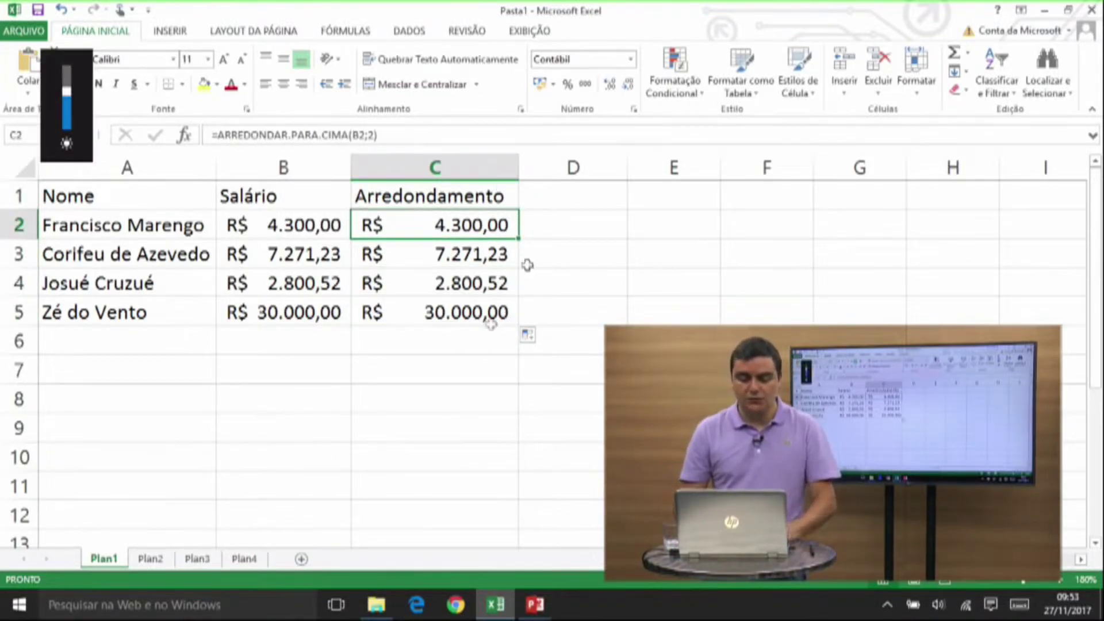
left_click(378, 135)
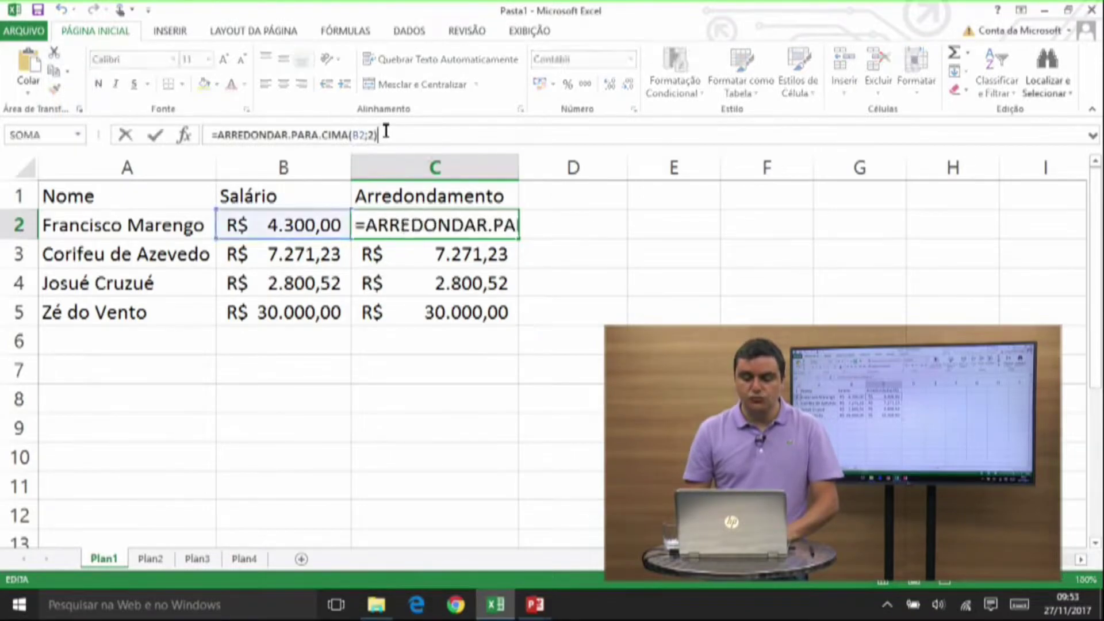
left_click(401, 228)
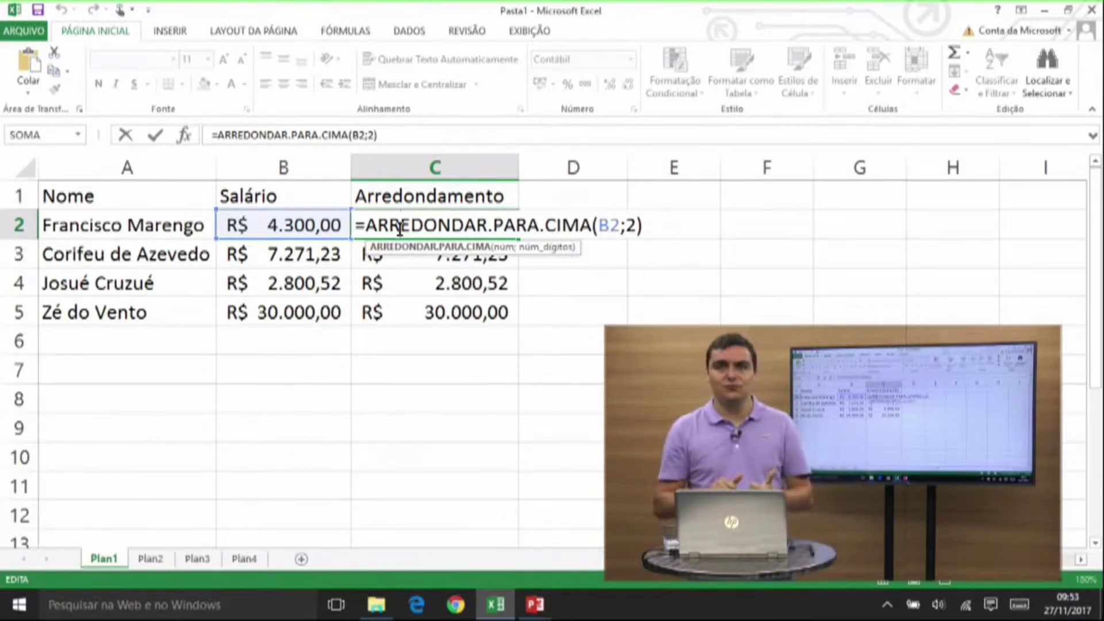
left_click(634, 225)
key("BackSpace")
type("1")
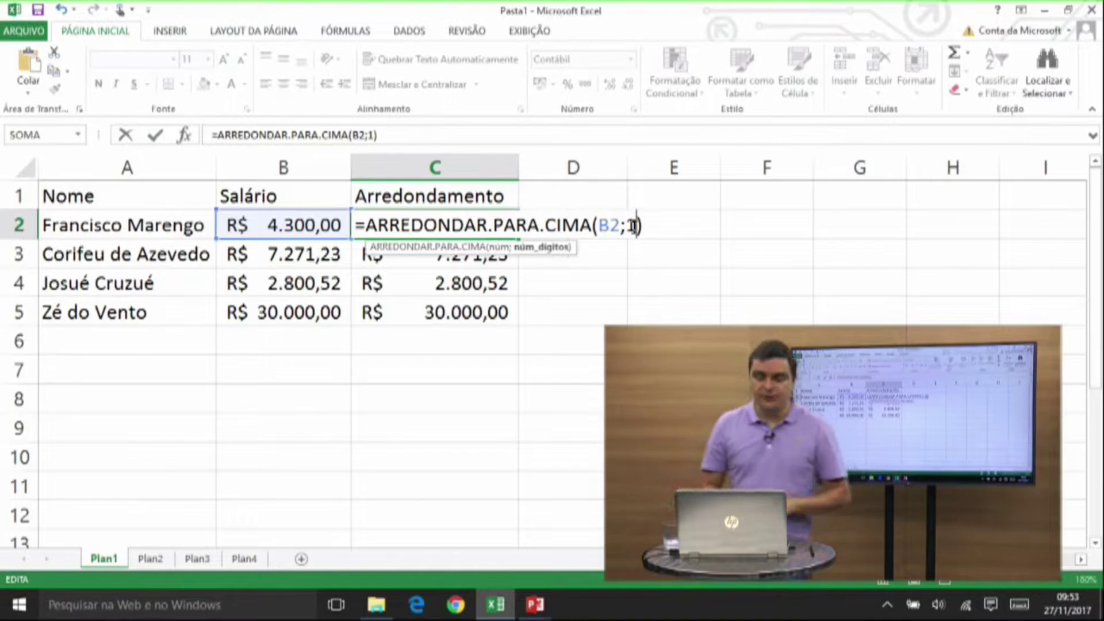
key("Return")
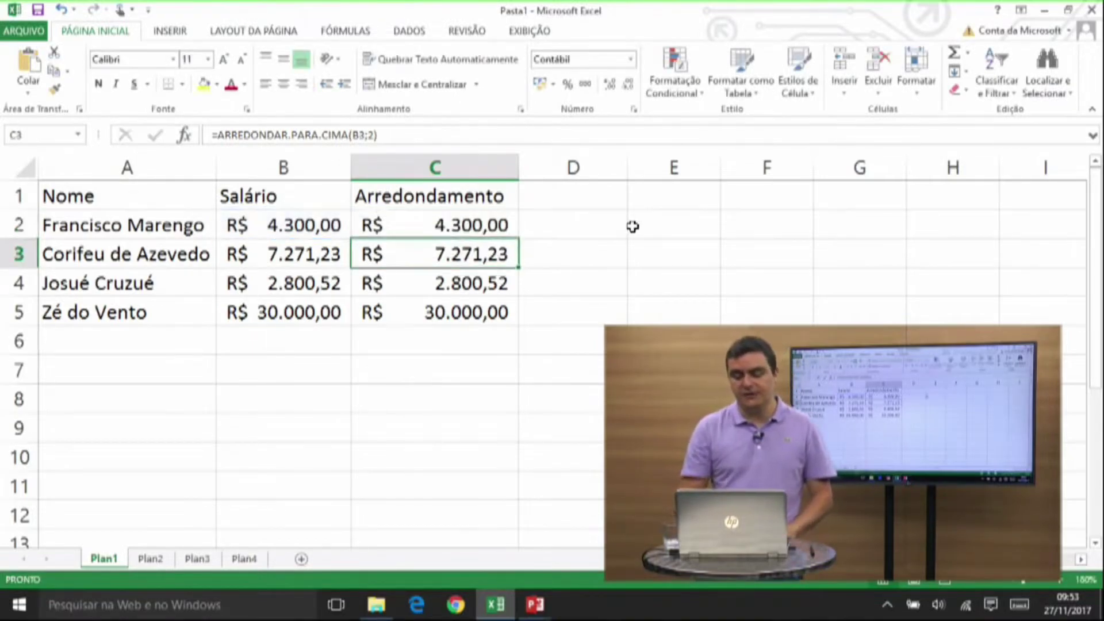
key("Up")
key("Up")
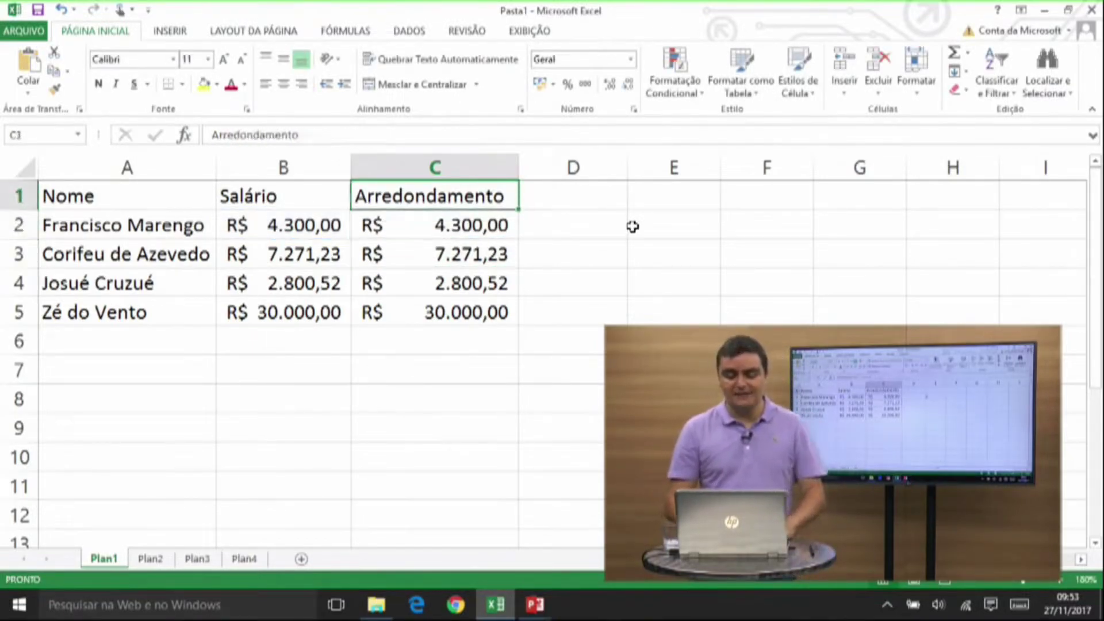
left_click(482, 227)
left_click_drag(482, 228, 468, 306)
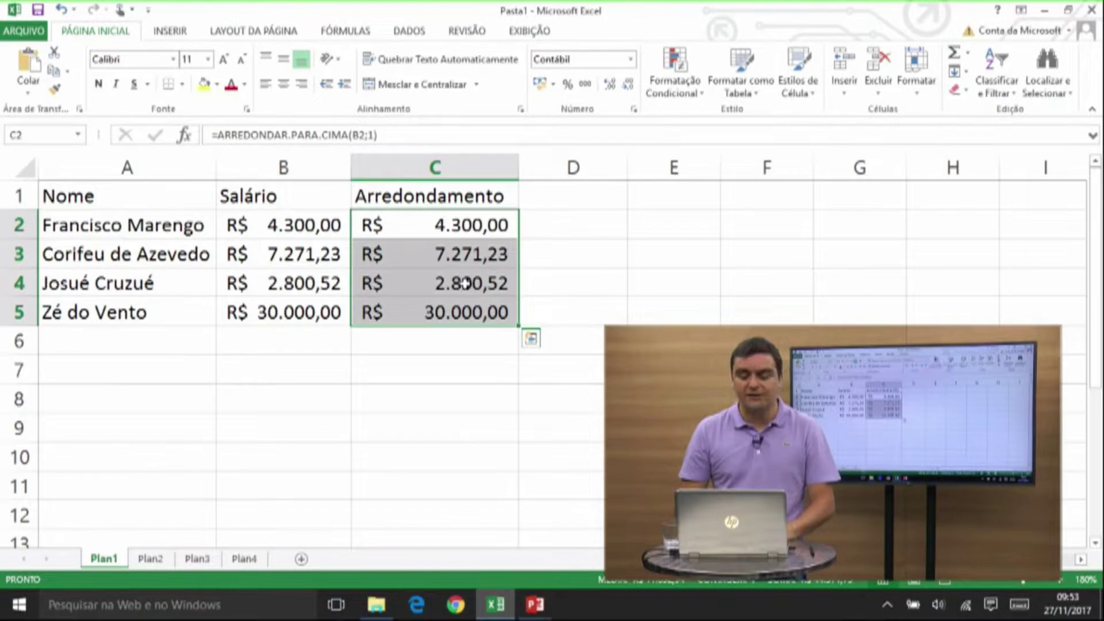
left_click(467, 283)
left_click(470, 205)
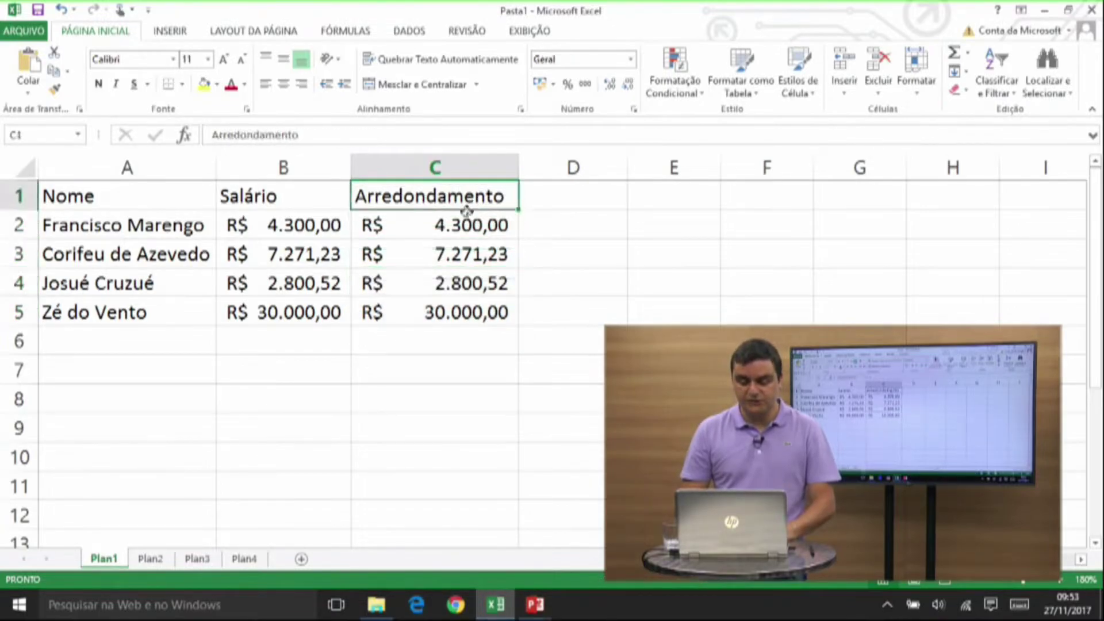
left_click(460, 230)
left_click_drag(460, 230, 449, 258)
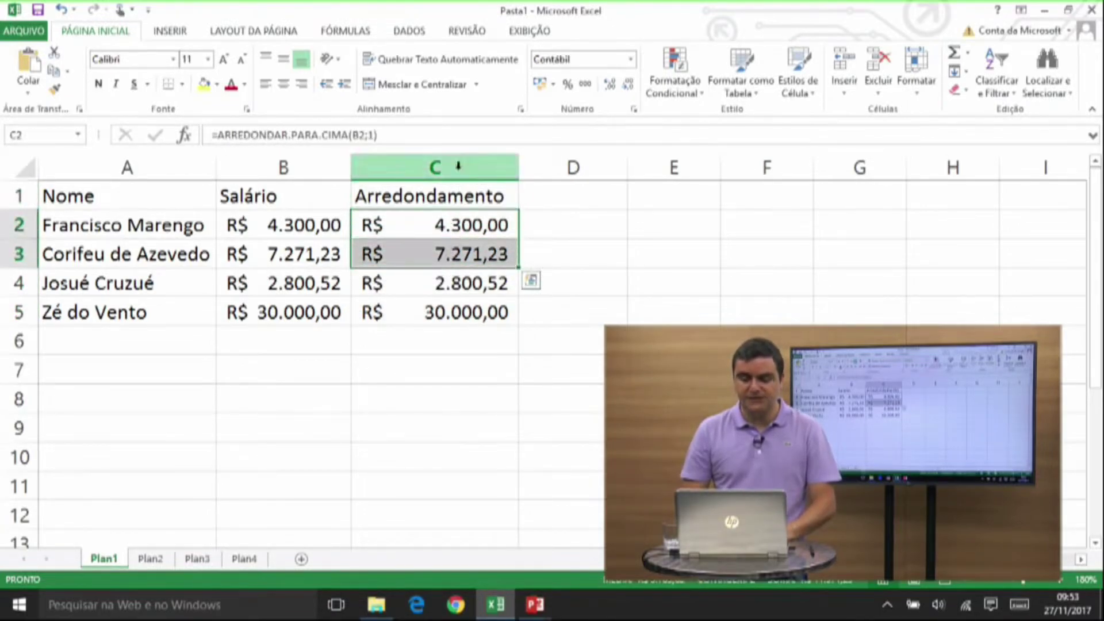
Format column C with the Número category and 1 decimal place.
left_click(460, 156)
right_click(427, 294)
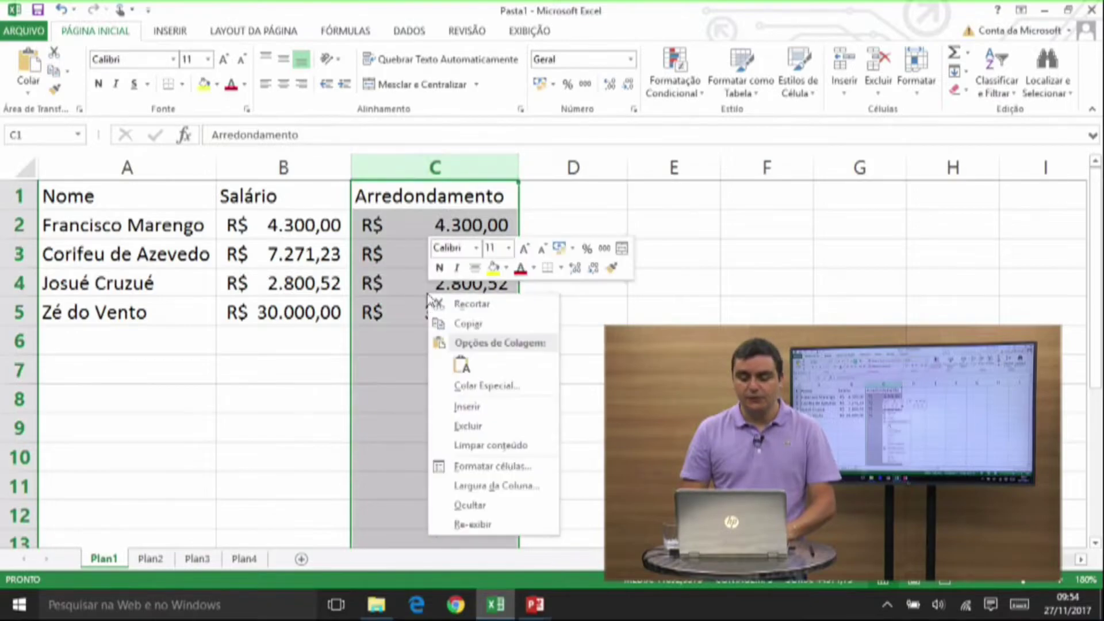
left_click(471, 467)
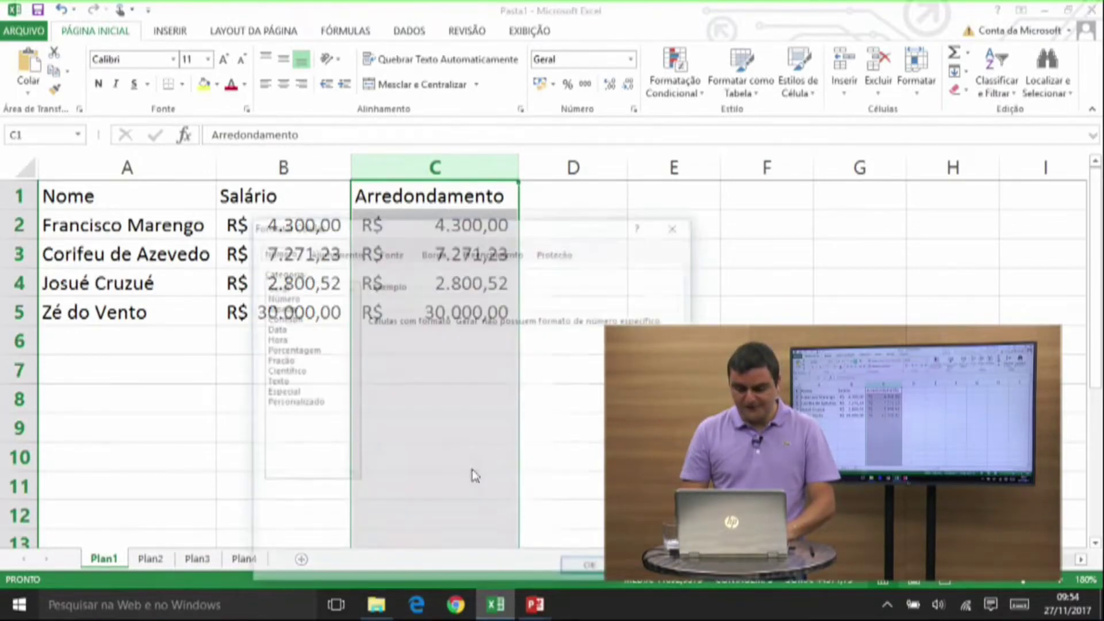
left_click(281, 297)
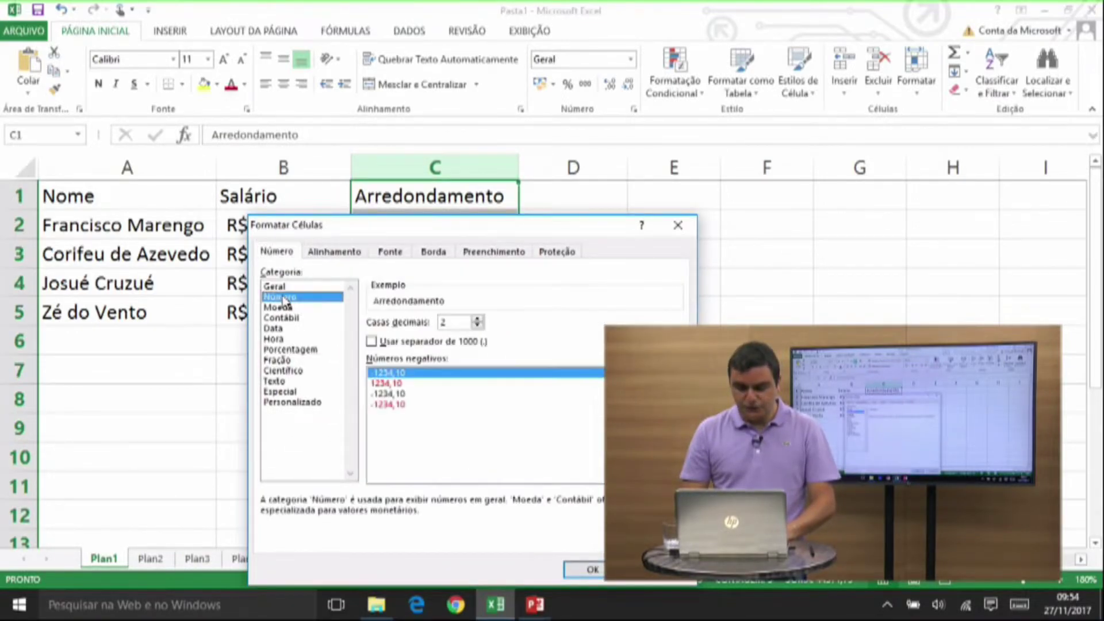
left_click(477, 326)
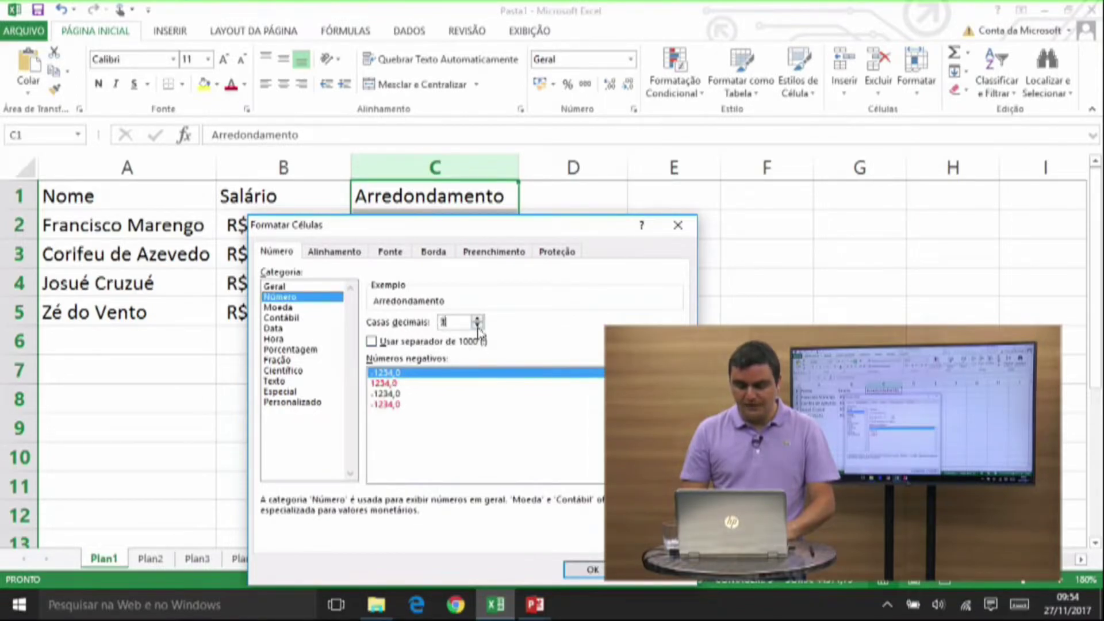
left_click(578, 569)
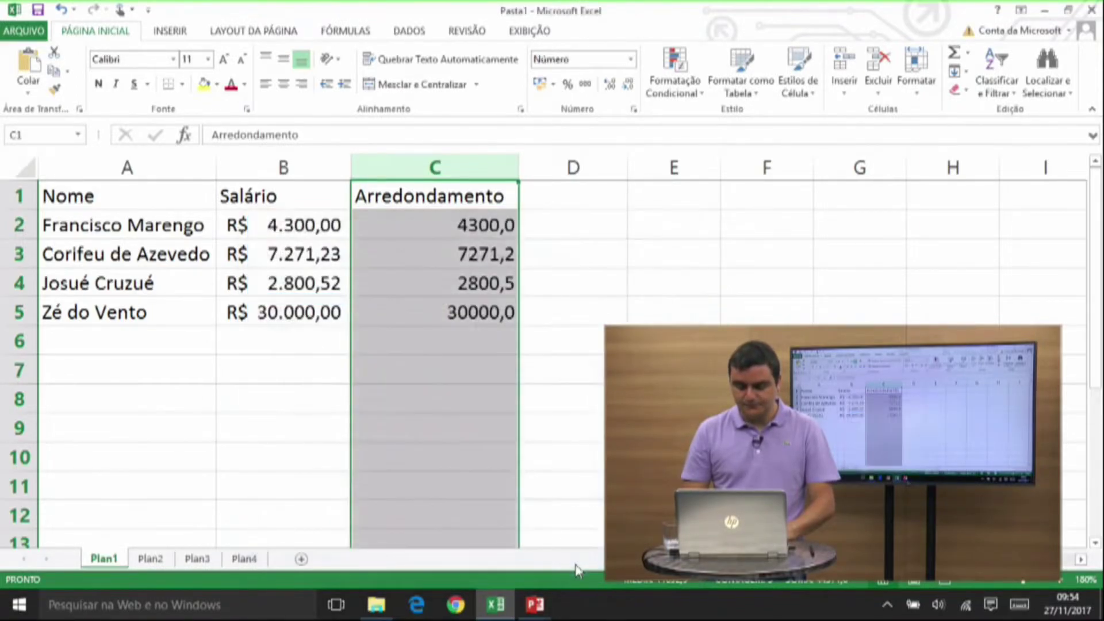
Check the rounding formulas in cells C2 and C3.
left_click(554, 361)
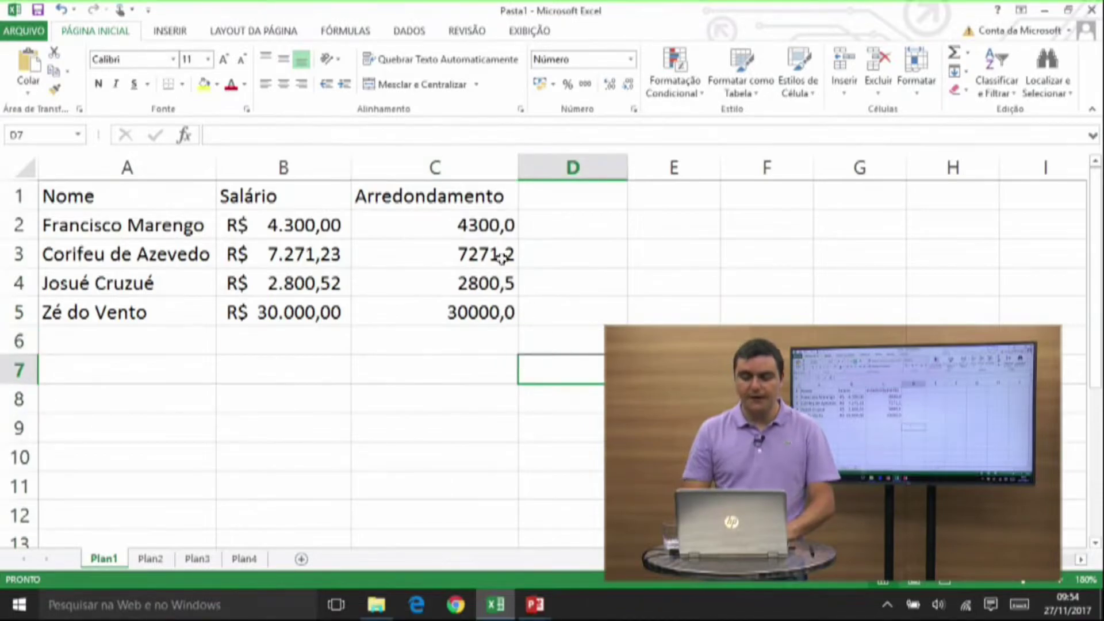
left_click(488, 227)
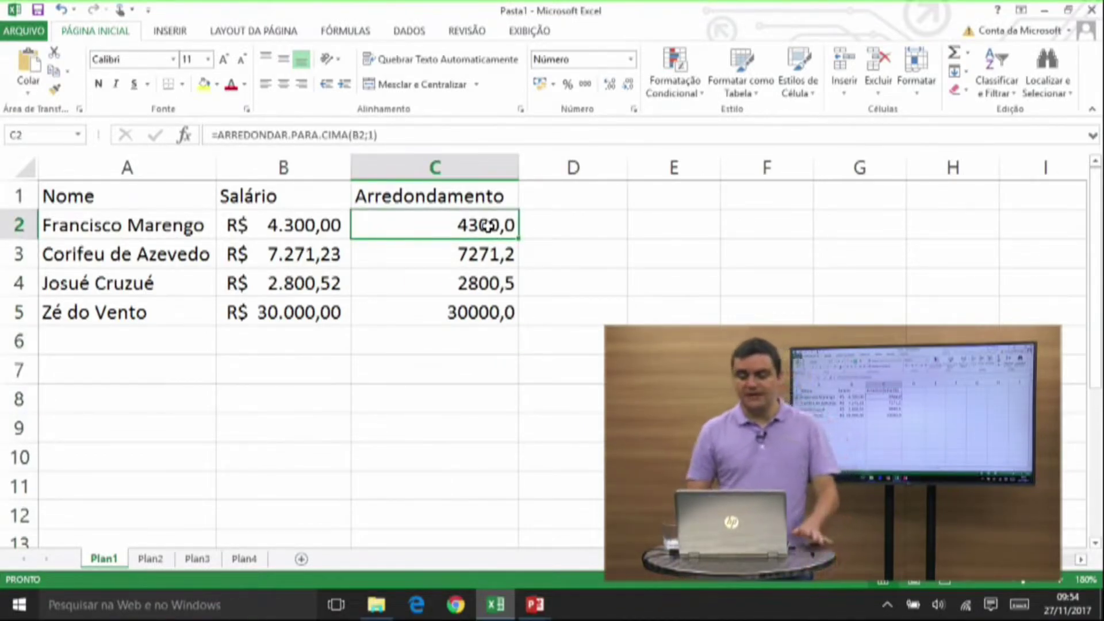
key("Down")
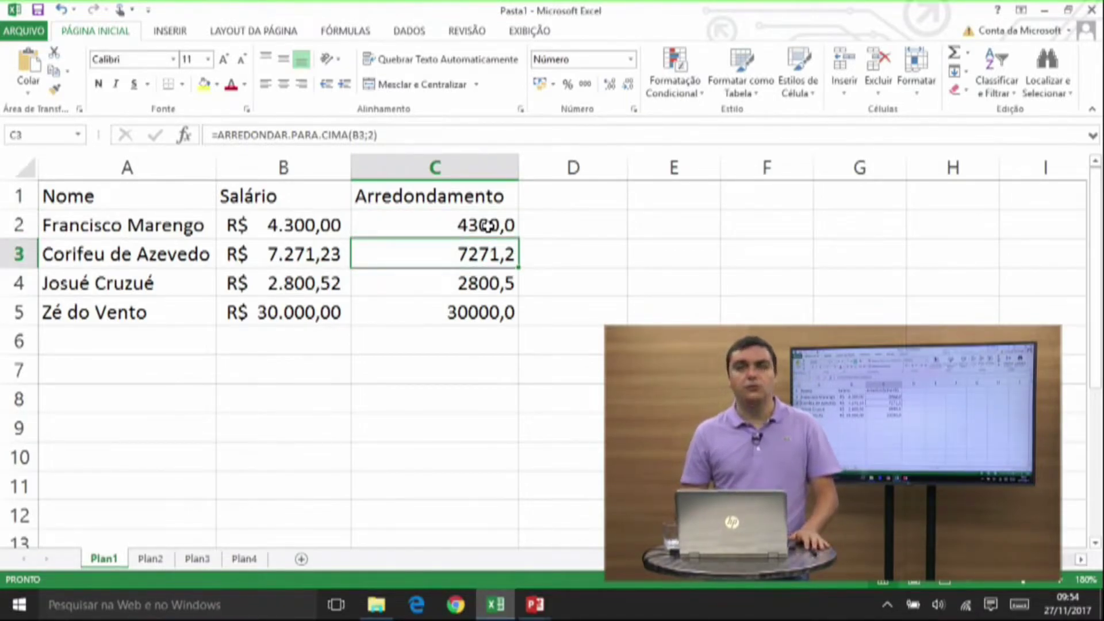
Check the round-up formulas in cells C4 and C5.
key("Down")
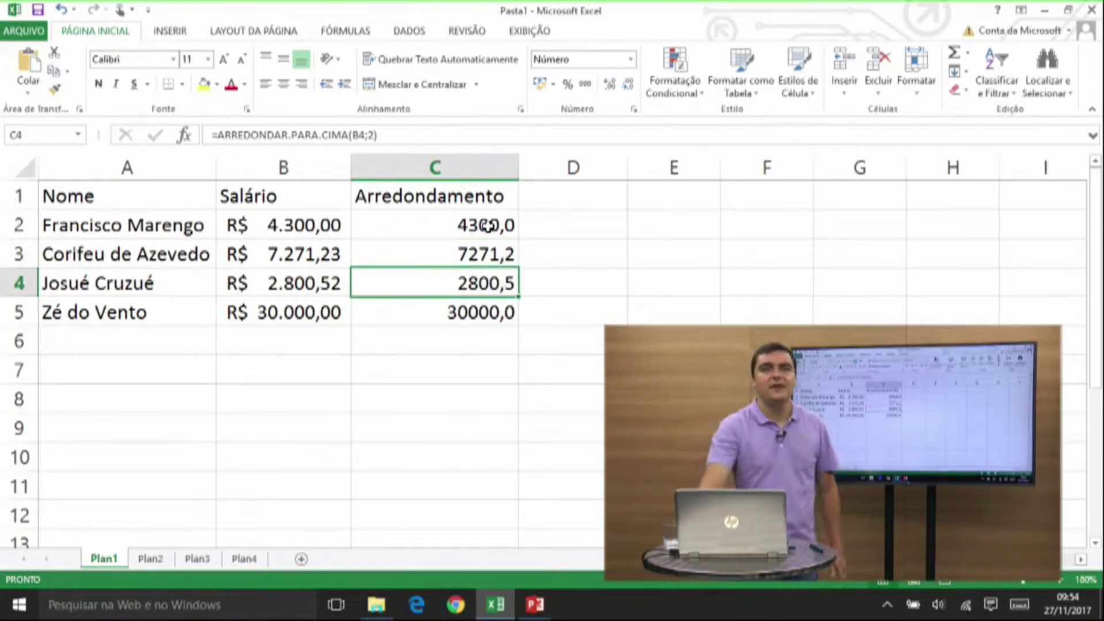
key("Down")
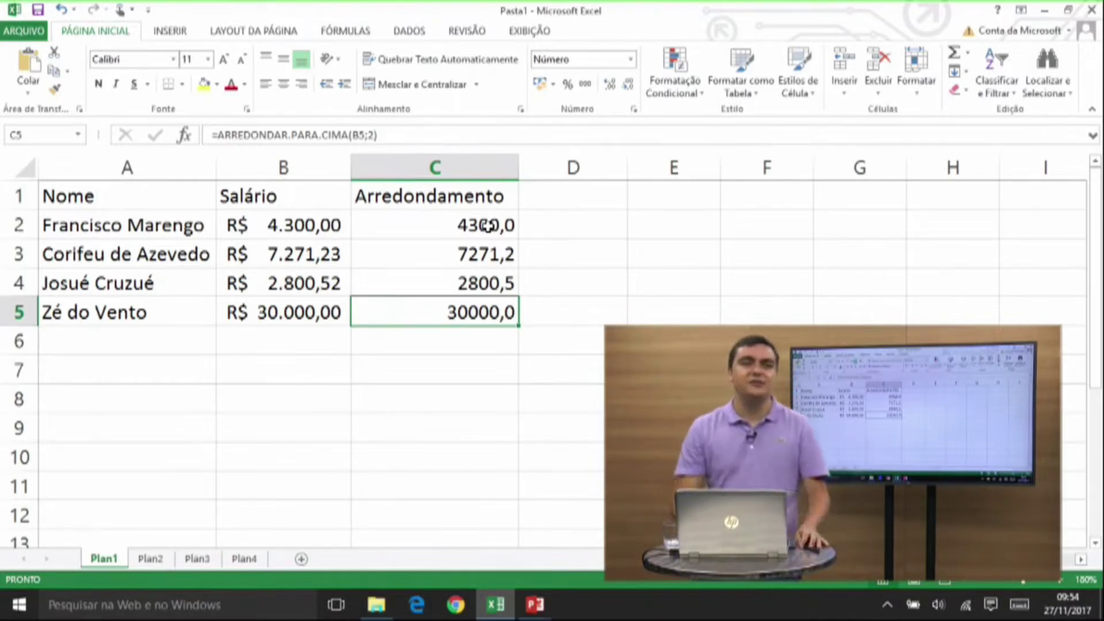
key("Right")
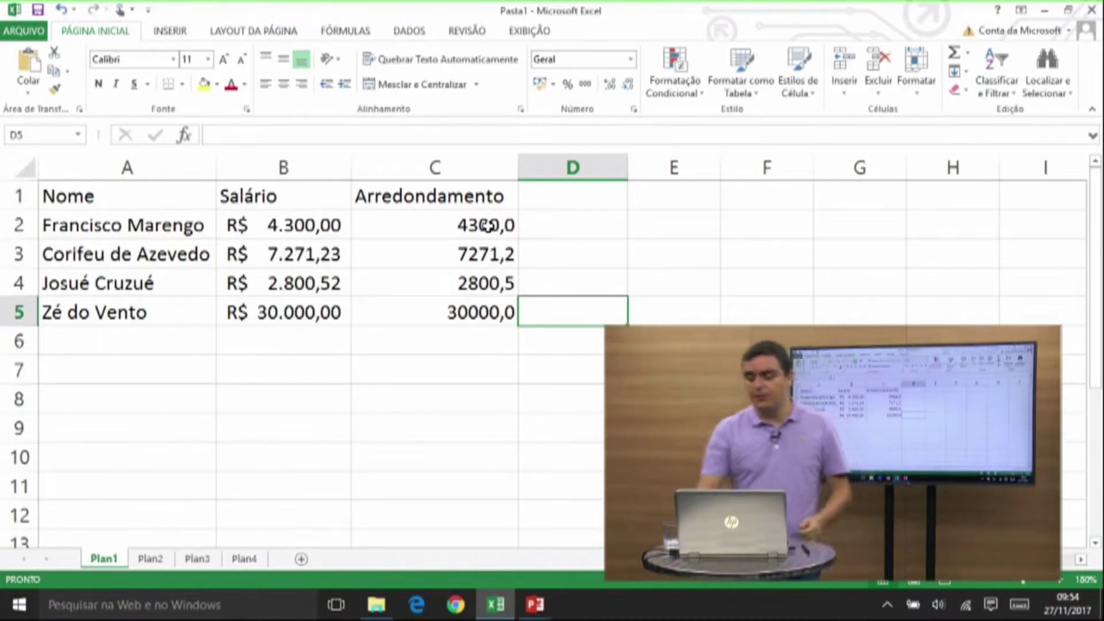
key("Left")
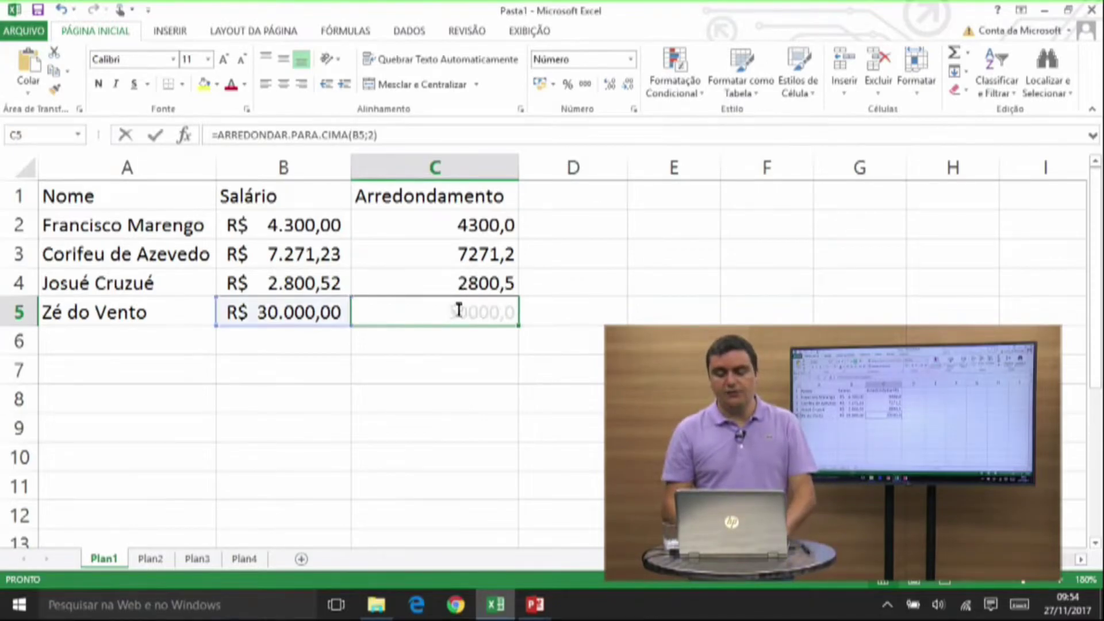
double_click(458, 311)
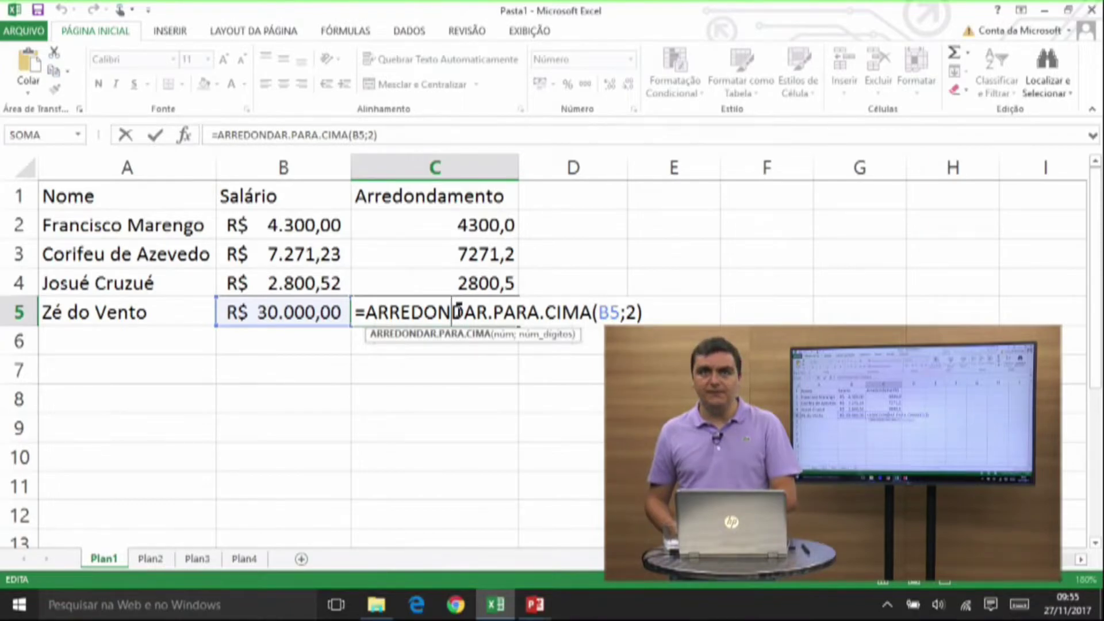
key("Return")
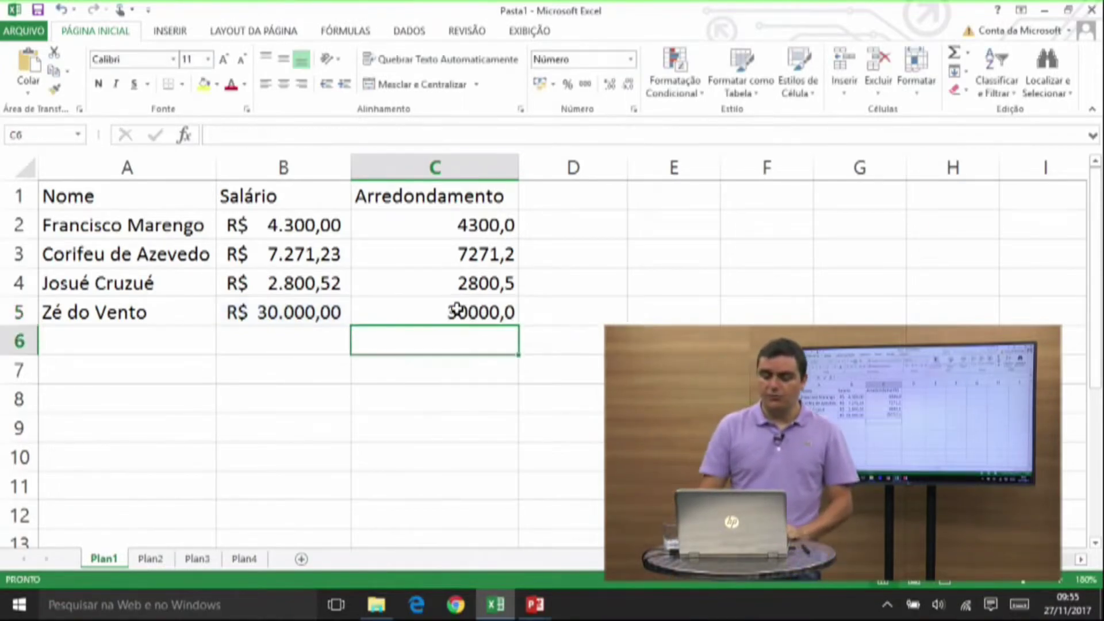
Switch to the Excel 3 presentation in PowerPoint to check the lesson topics, and return to the Pasta1 workbook in Excel.
key("alt+Tab")
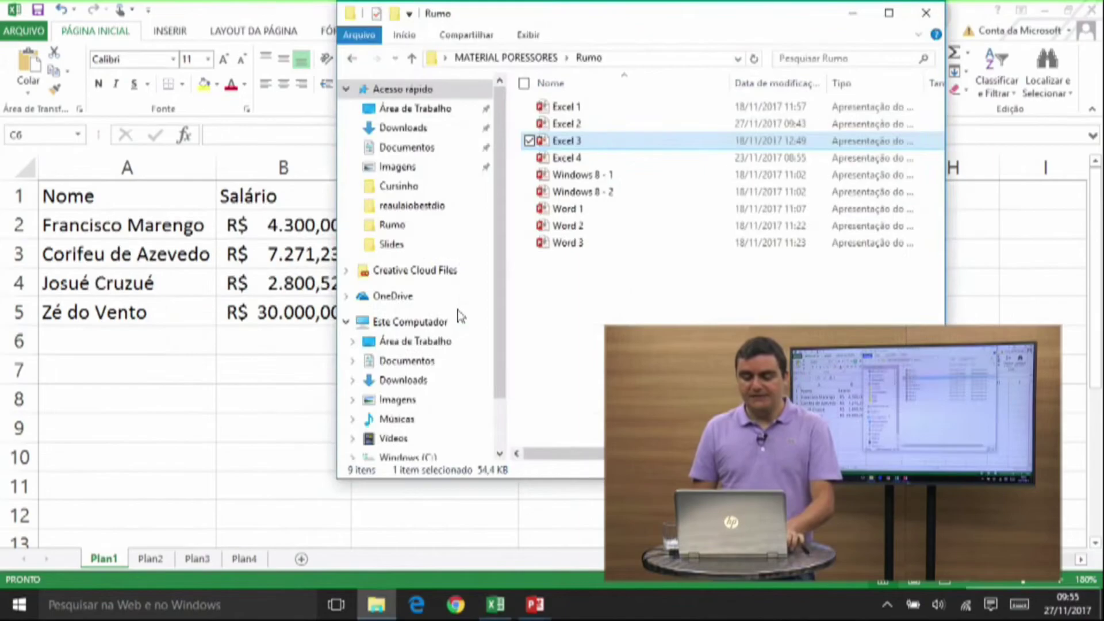
key("alt+Tab")
key("alt+Tab")
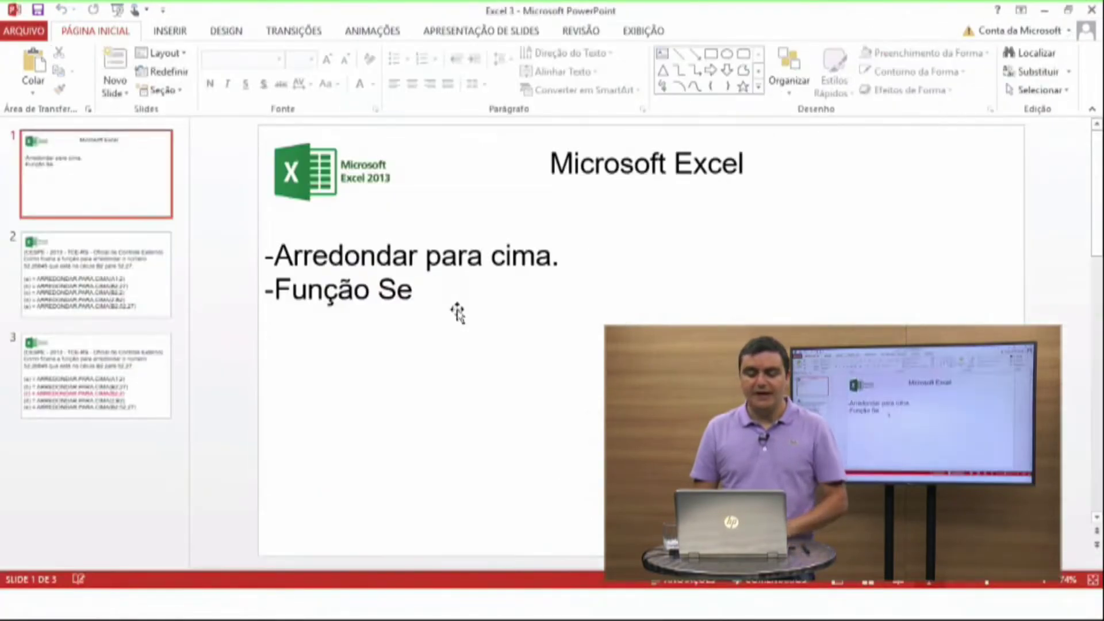
key("alt+Tab")
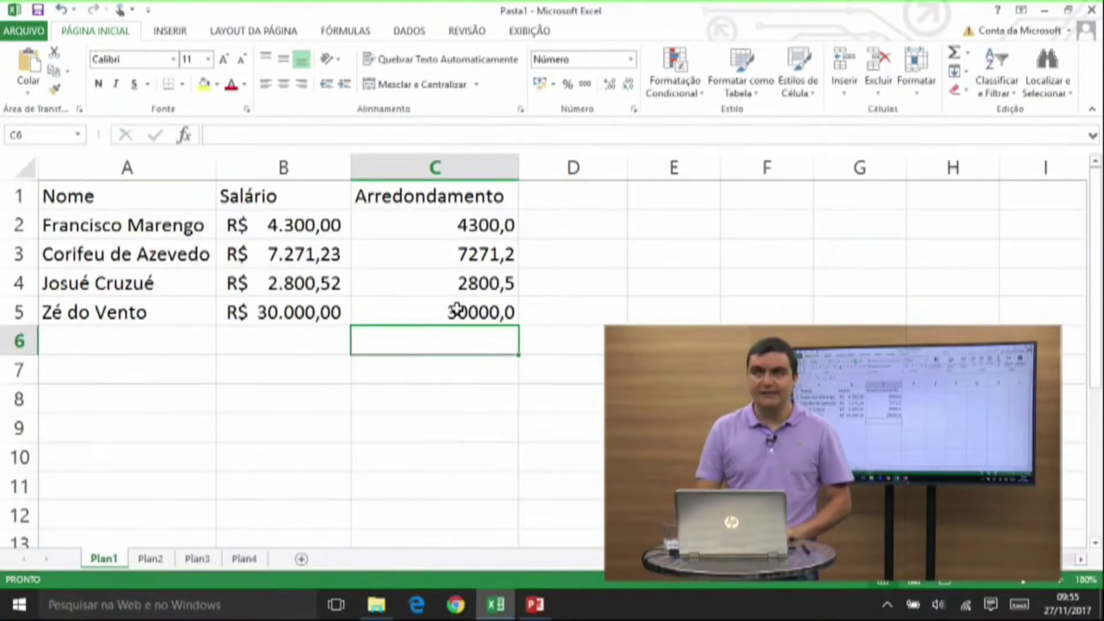
Replace the header in C1 with "Tipo do Salário".
key("Up")
key("Up")
key("Up")
key("Up")
key("Up")
key("Right")
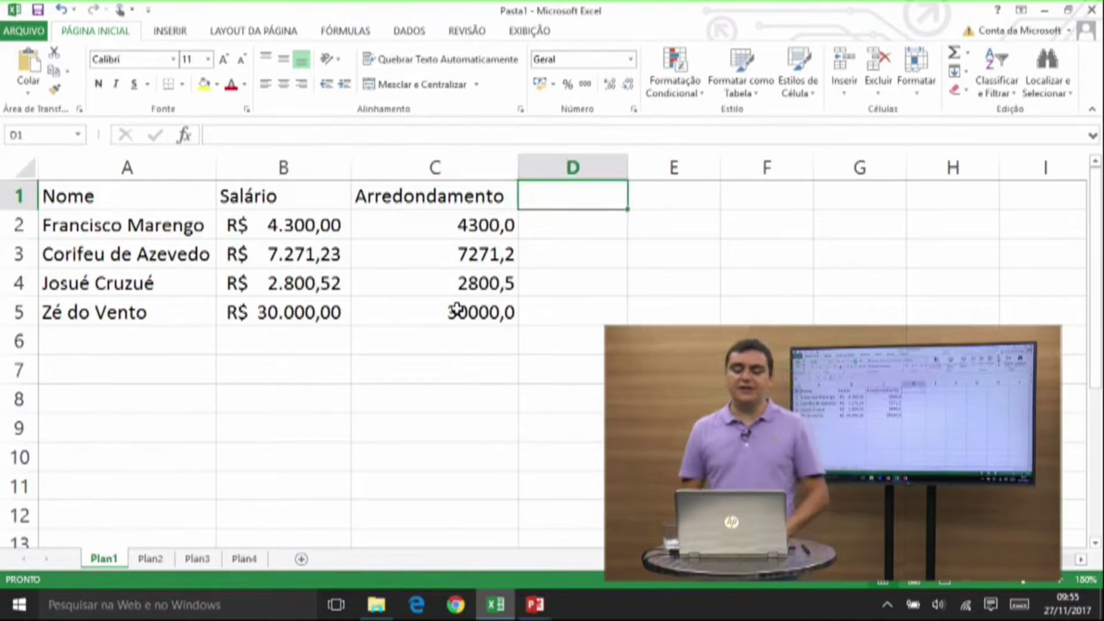
key("Left")
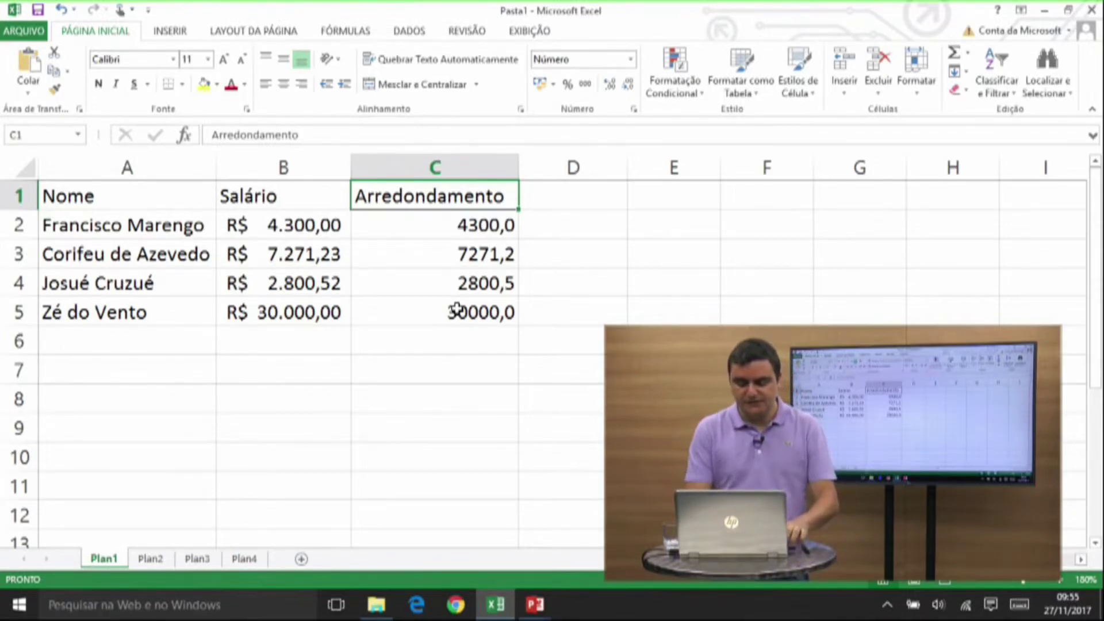
type("Tipo do")
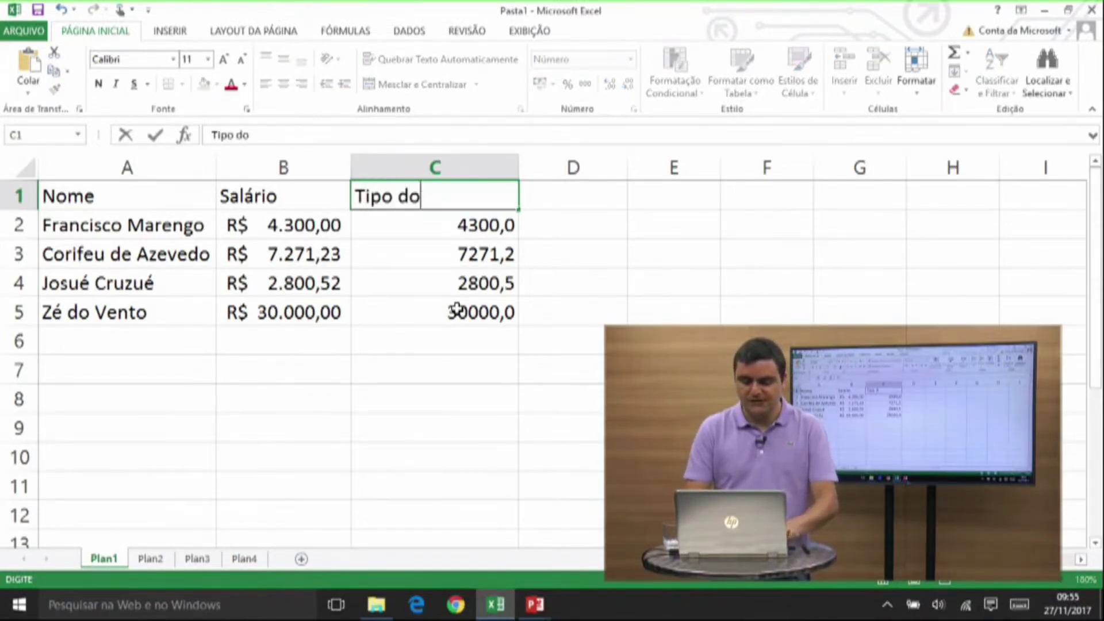
key("BackSpace")
type("o S")
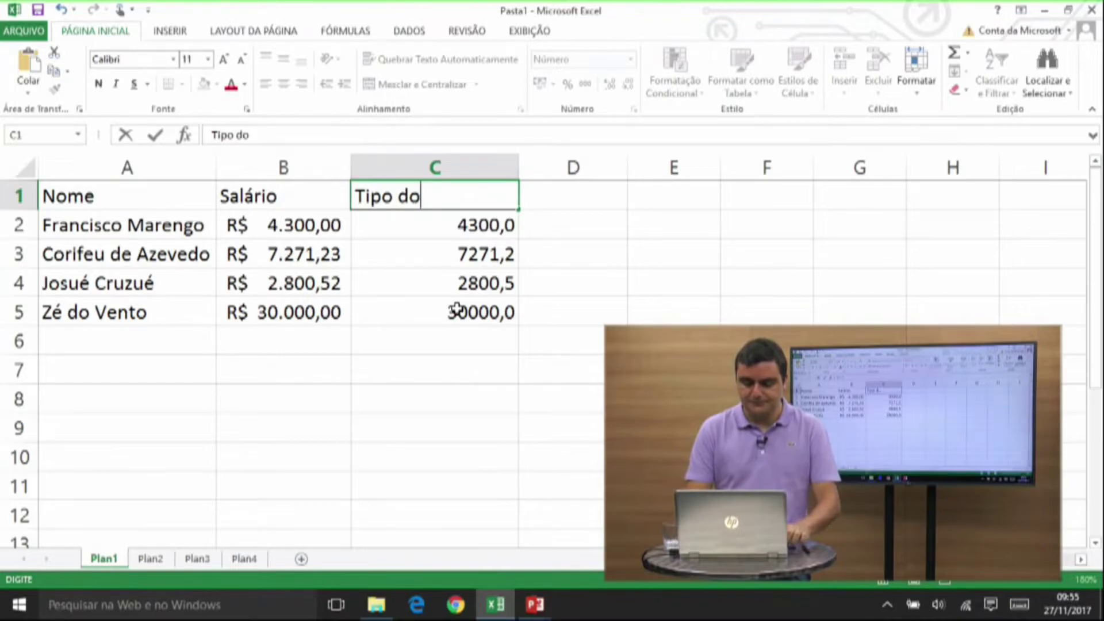
type("alário")
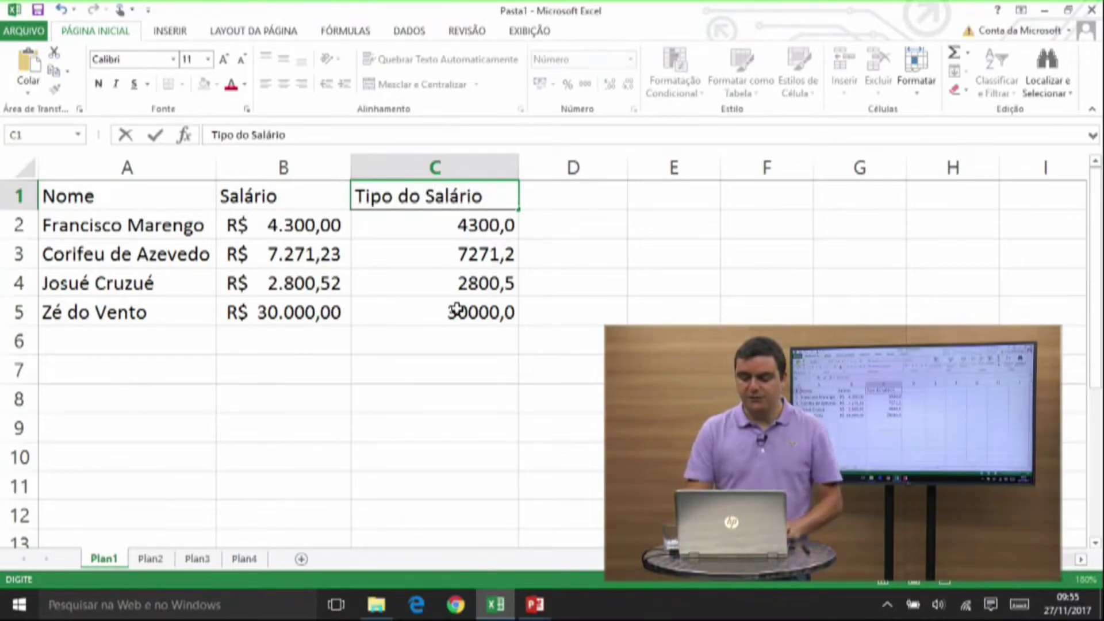
key("Return")
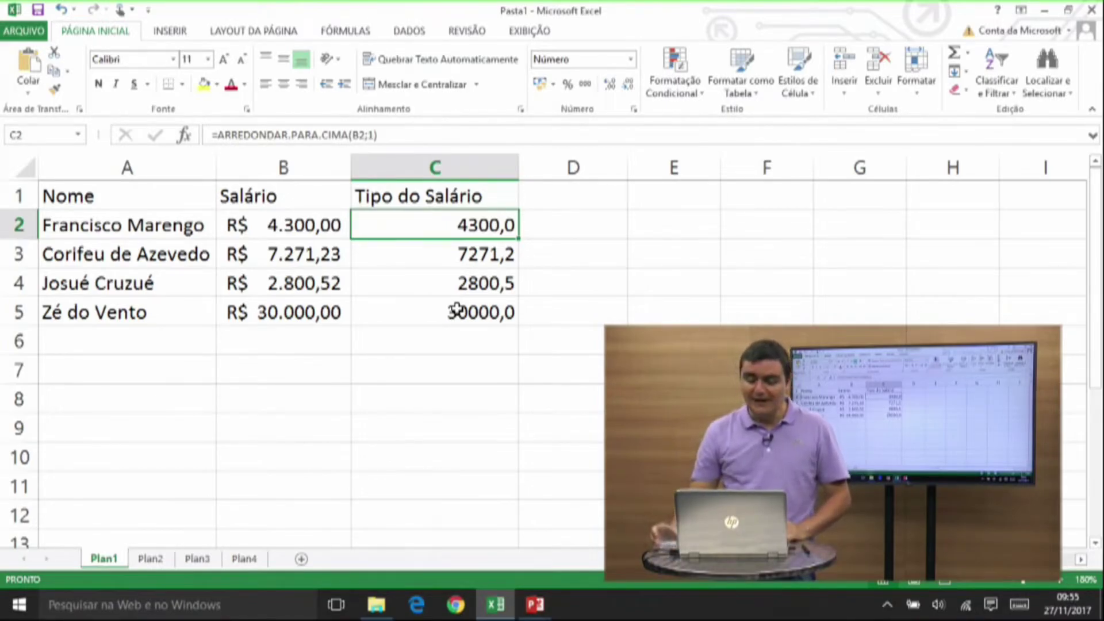
Begin an SE formula in C2 with the logical test B2>5000.
type("=se")
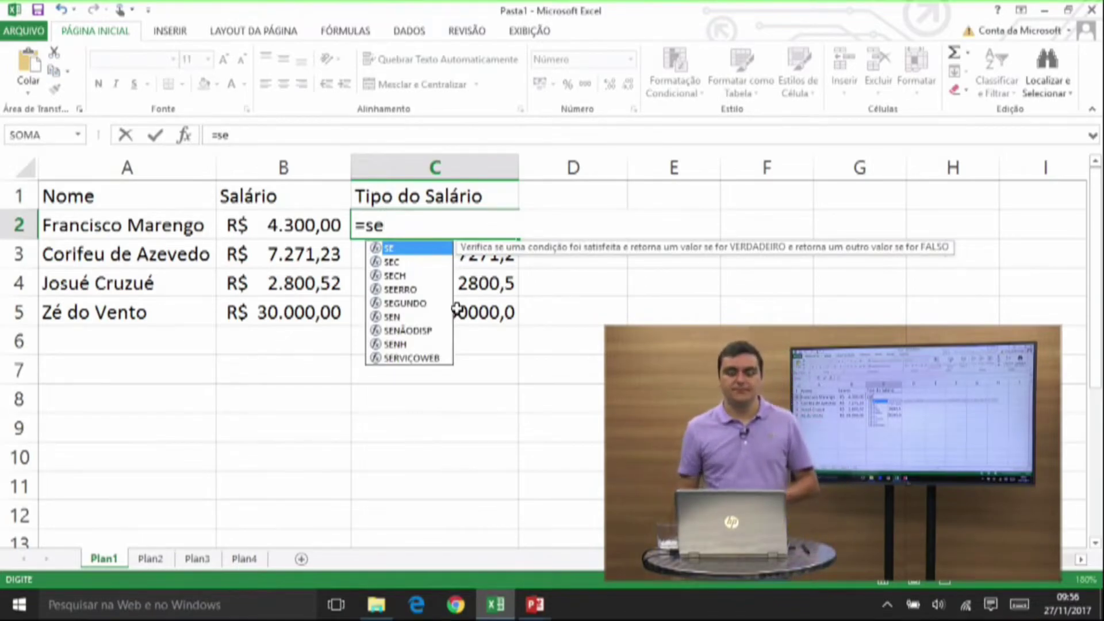
type("(")
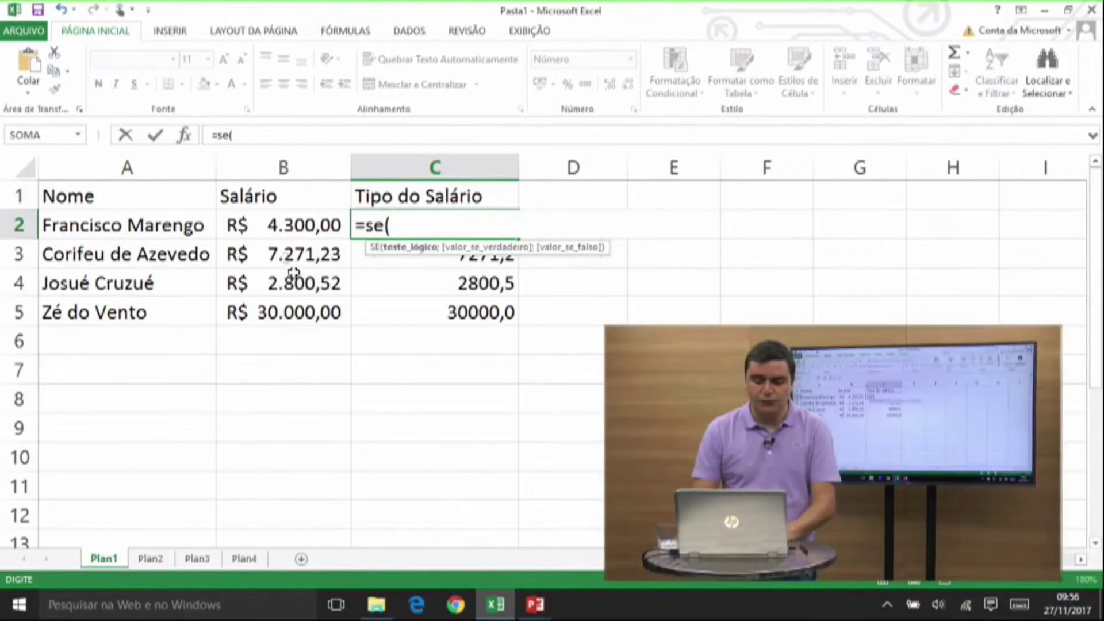
left_click(272, 211)
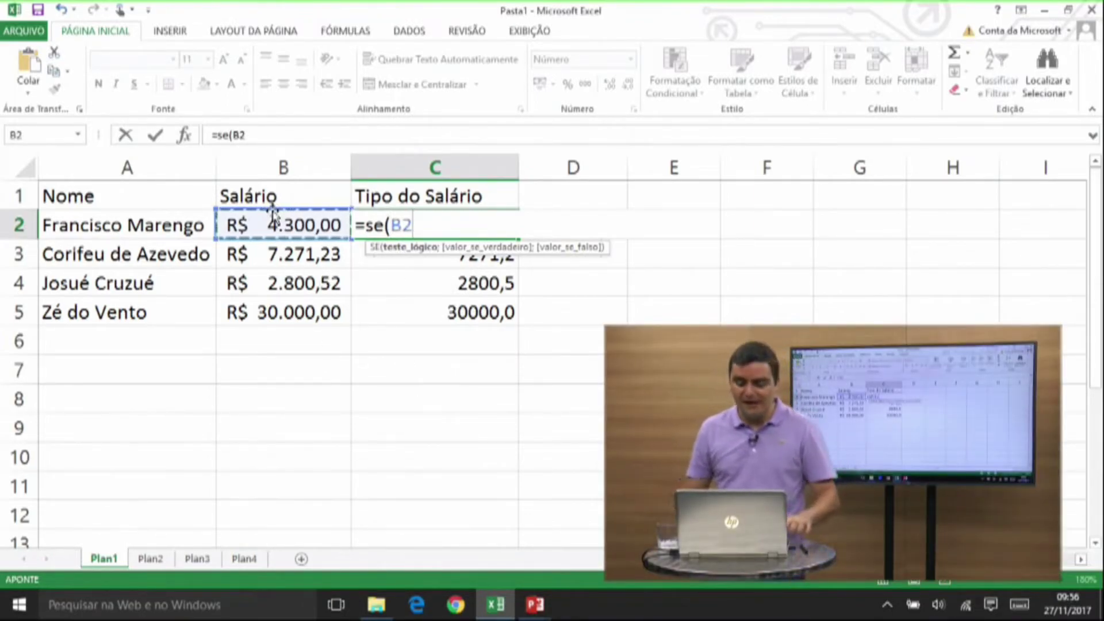
type(">5000")
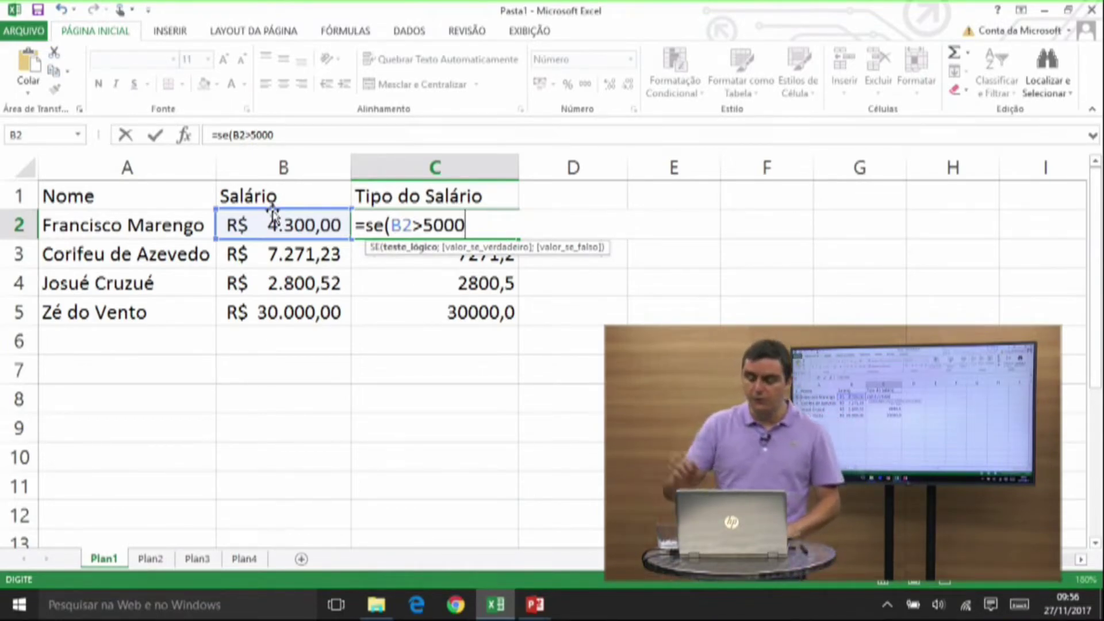
type(";")
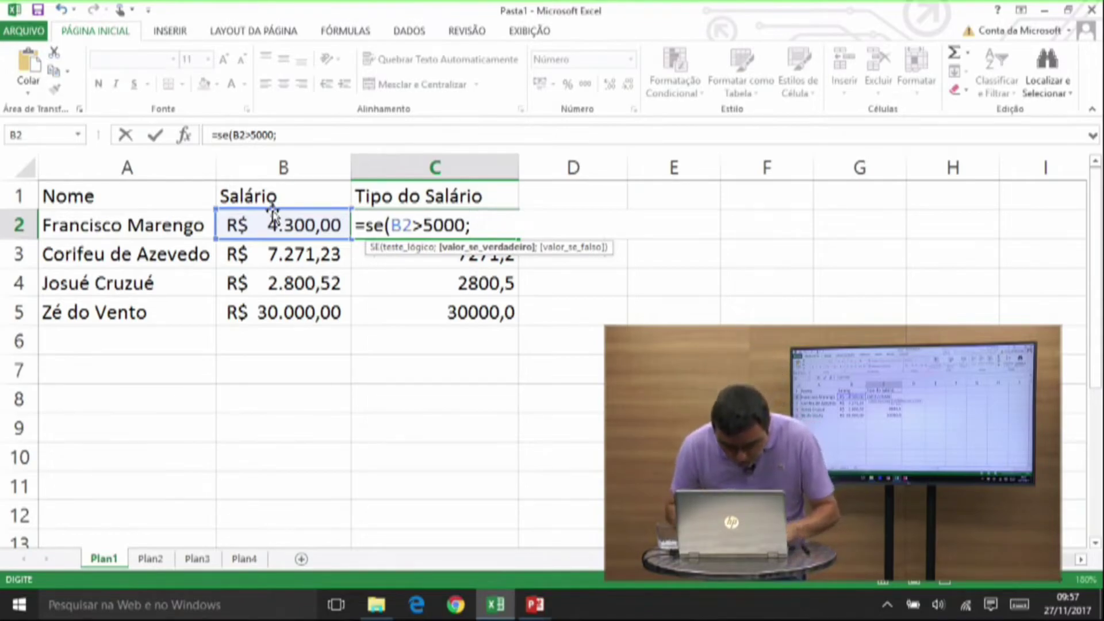
Complete the SE formula in C2 with Salário Alto as the true value and SalárioBaixo as the false value.
type("\"")
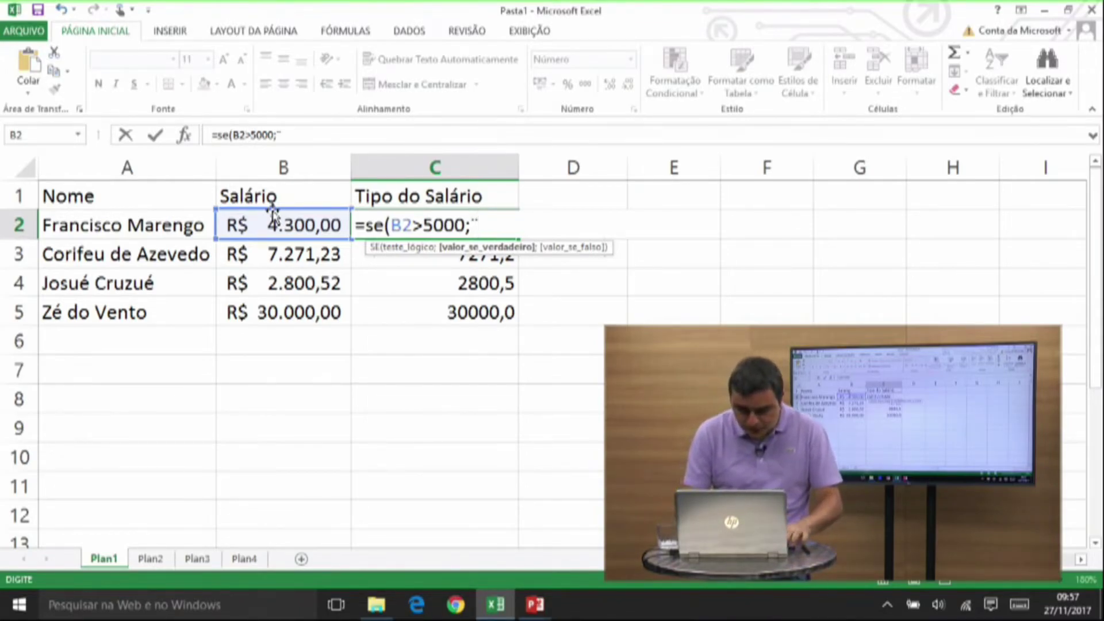
key("BackSpace")
type("Sal")
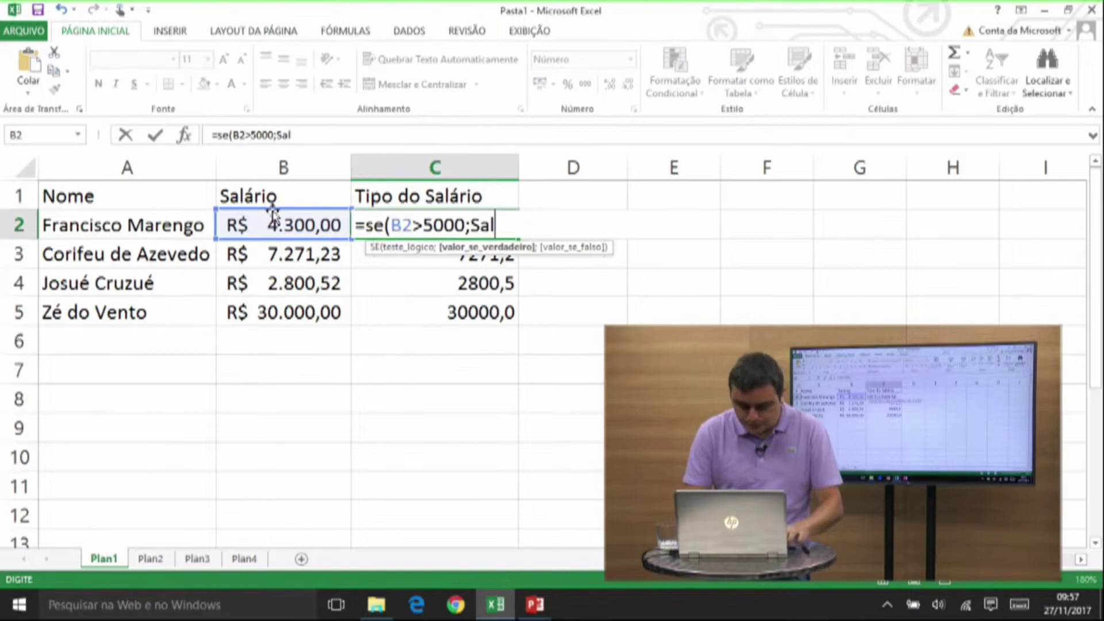
type("ário Alto")
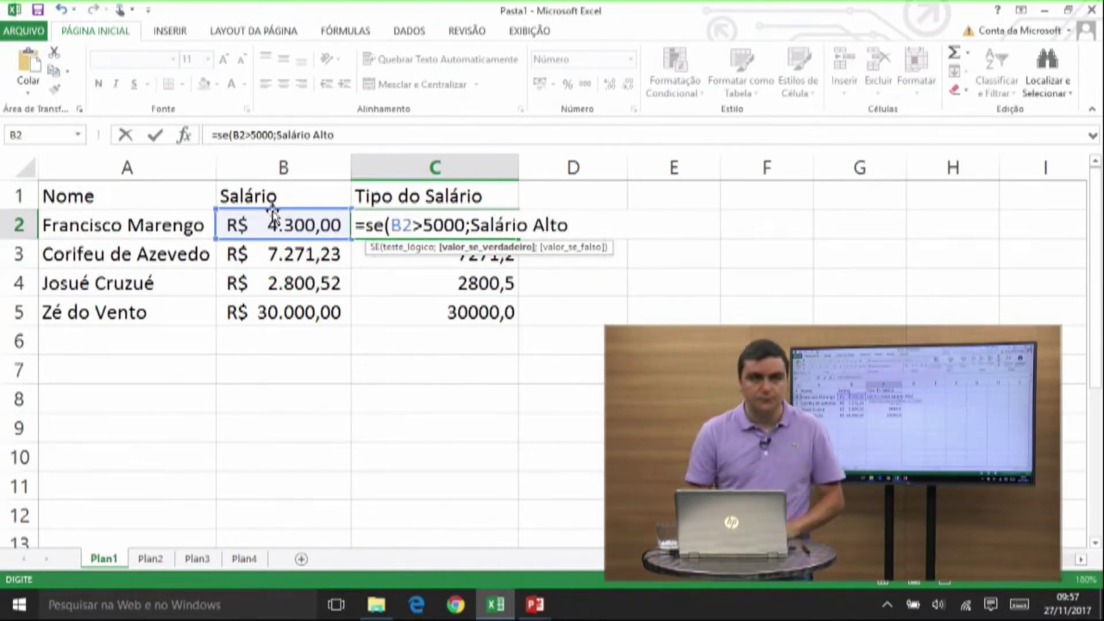
type(";")
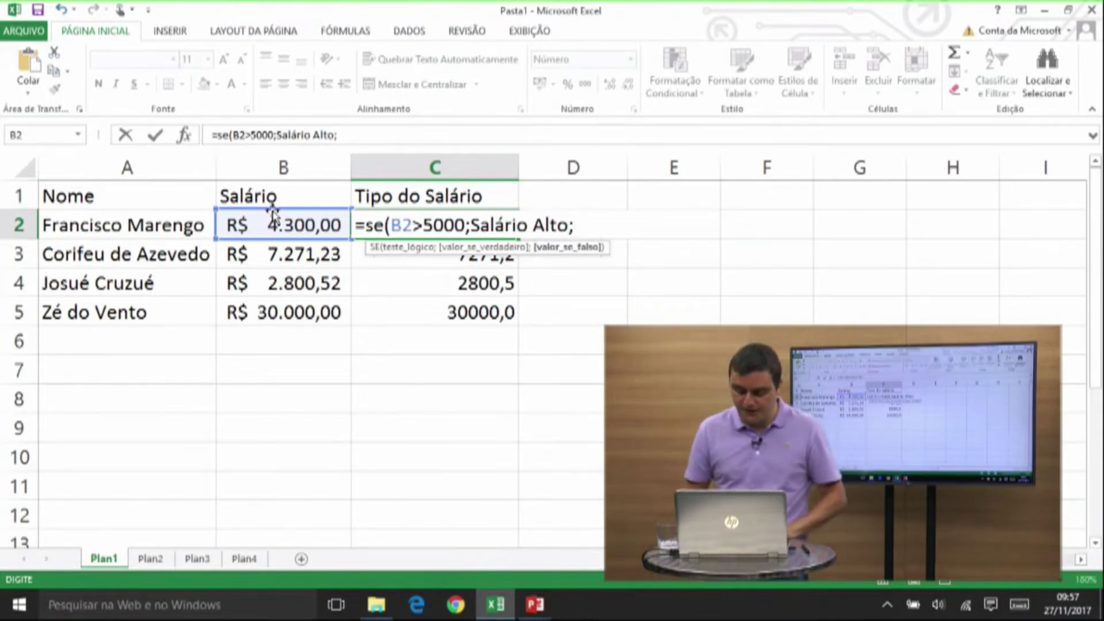
type("D")
key("BackSpace")
type("sA")
key("BackSpace")
key("BackSpace")
type("SalárioBaixo")
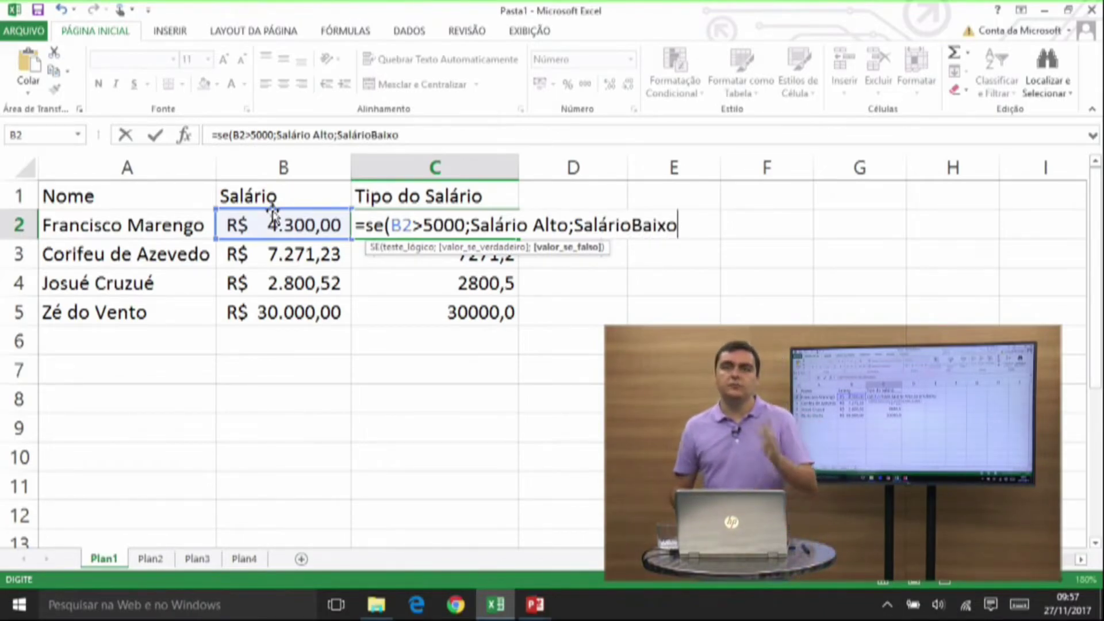
type(")")
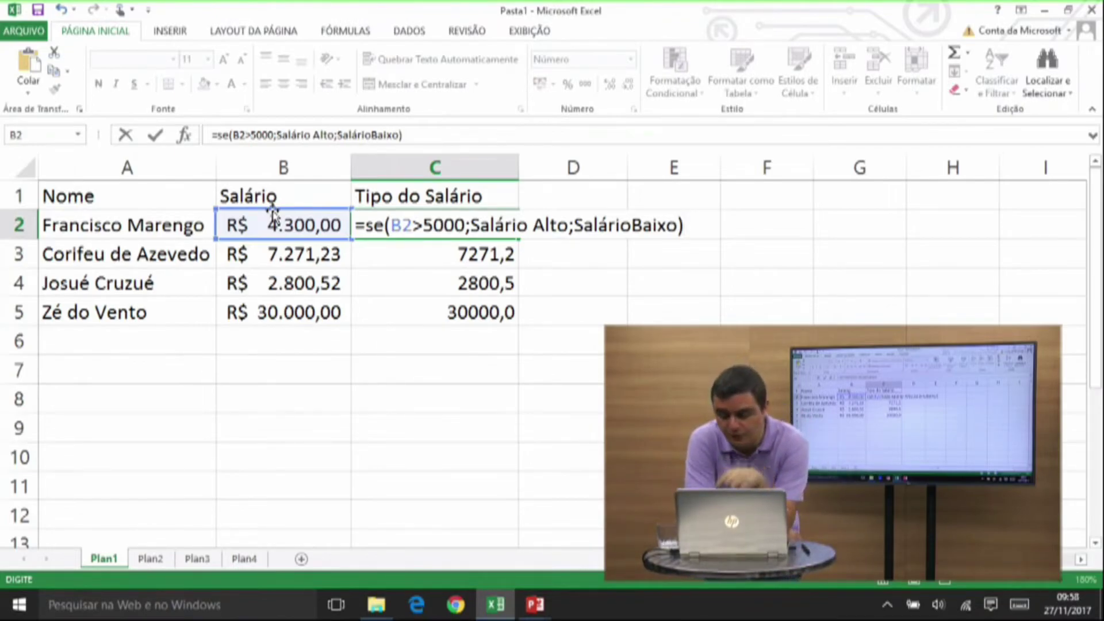
Discard the SE formula being entered in C2 and leave the cell empty.
key("BackSpace")
key("BackSpace")
key("BackSpace")
key("BackSpace")
key("BackSpace")
key("BackSpace")
key("BackSpace")
key("BackSpace")
key("BackSpace")
key("BackSpace")
key("BackSpace")
key("BackSpace")
key("BackSpace")
key("BackSpace")
key("BackSpace")
key("BackSpace")
key("BackSpace")
key("BackSpace")
key("BackSpace")
key("BackSpace")
key("BackSpace")
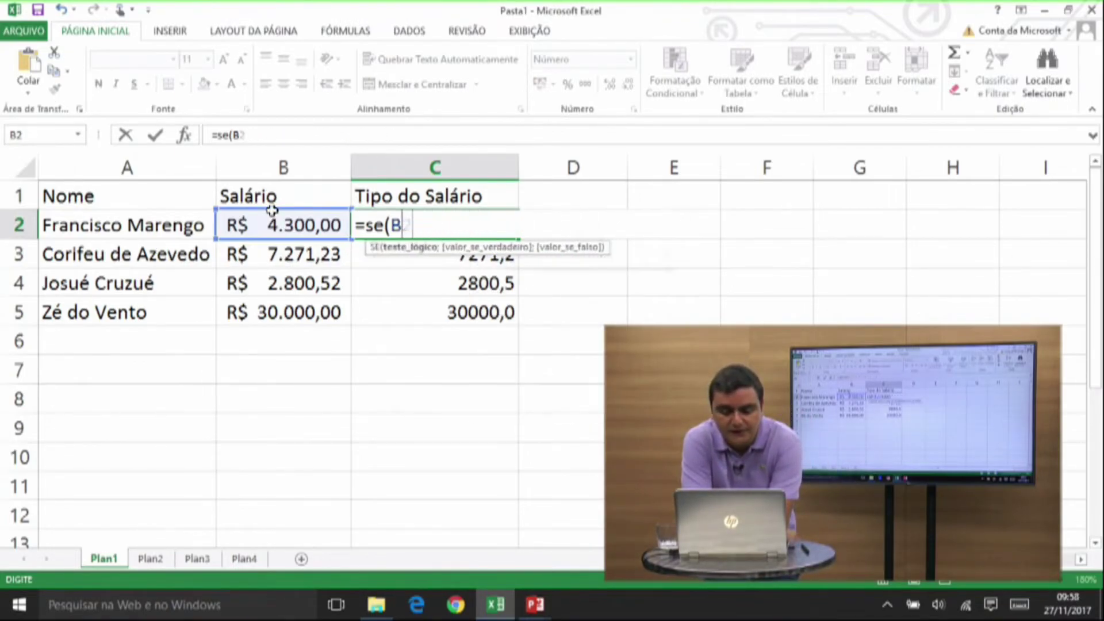
key("Escape")
key("Down")
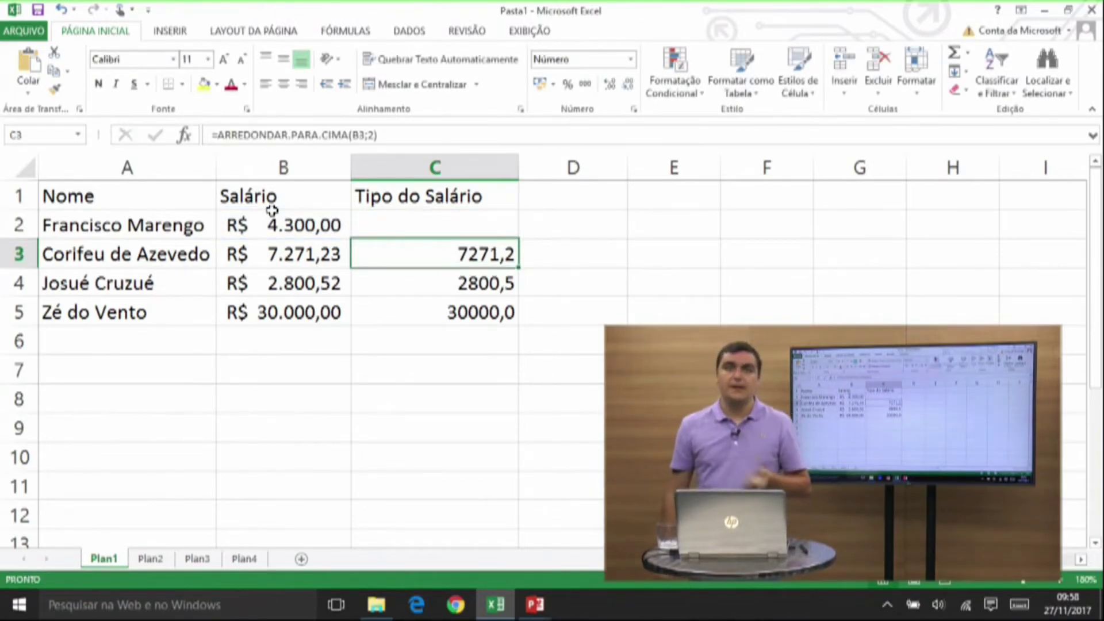
key("Up")
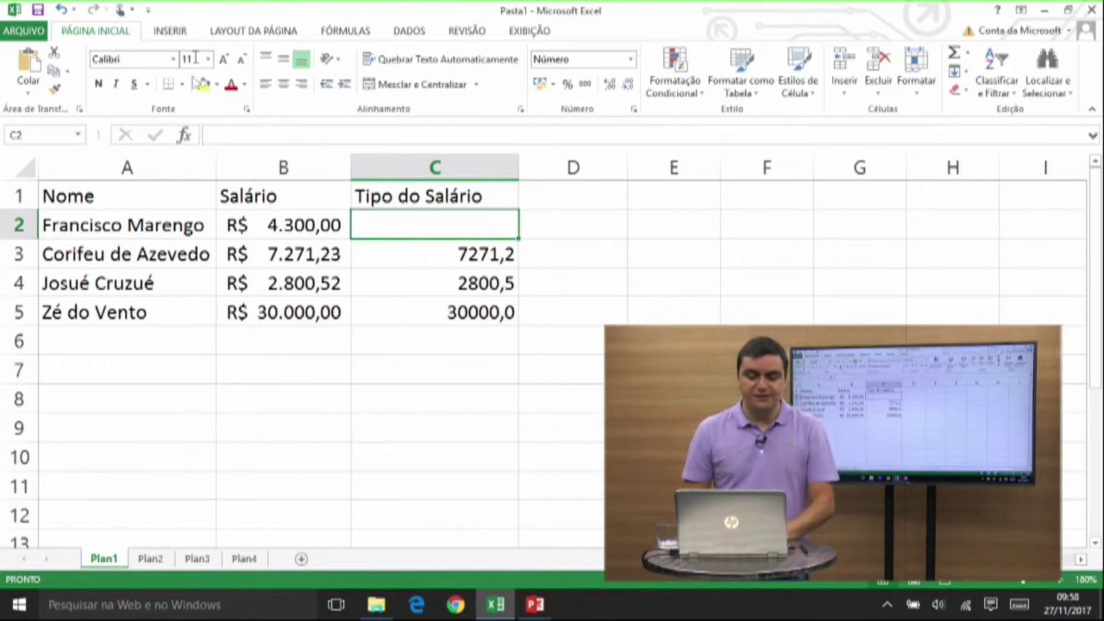
left_click(183, 34)
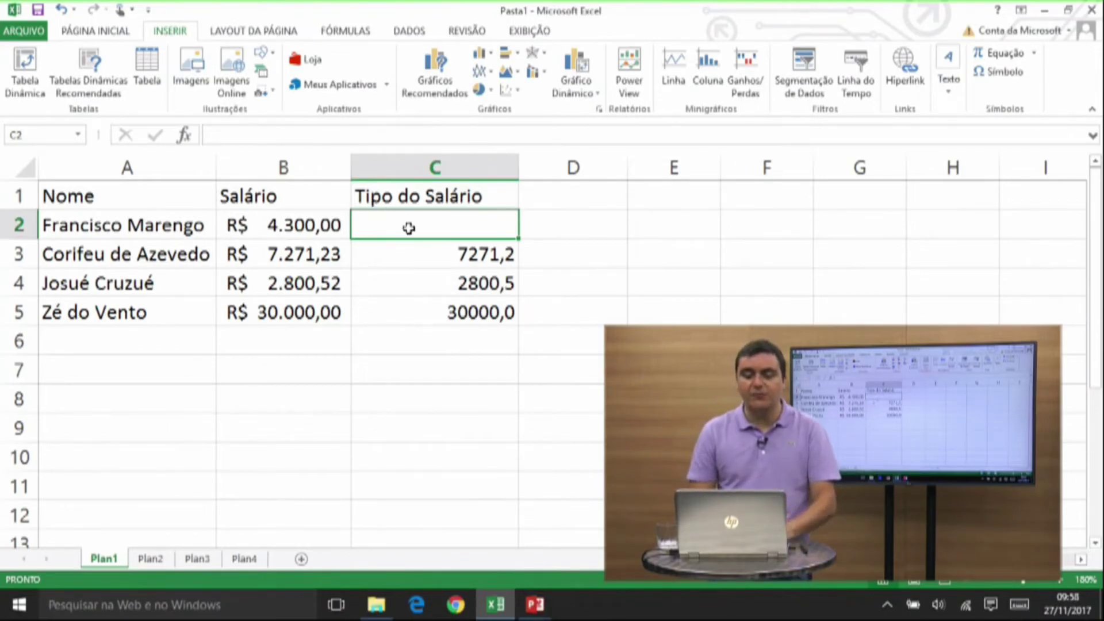
left_click(406, 248)
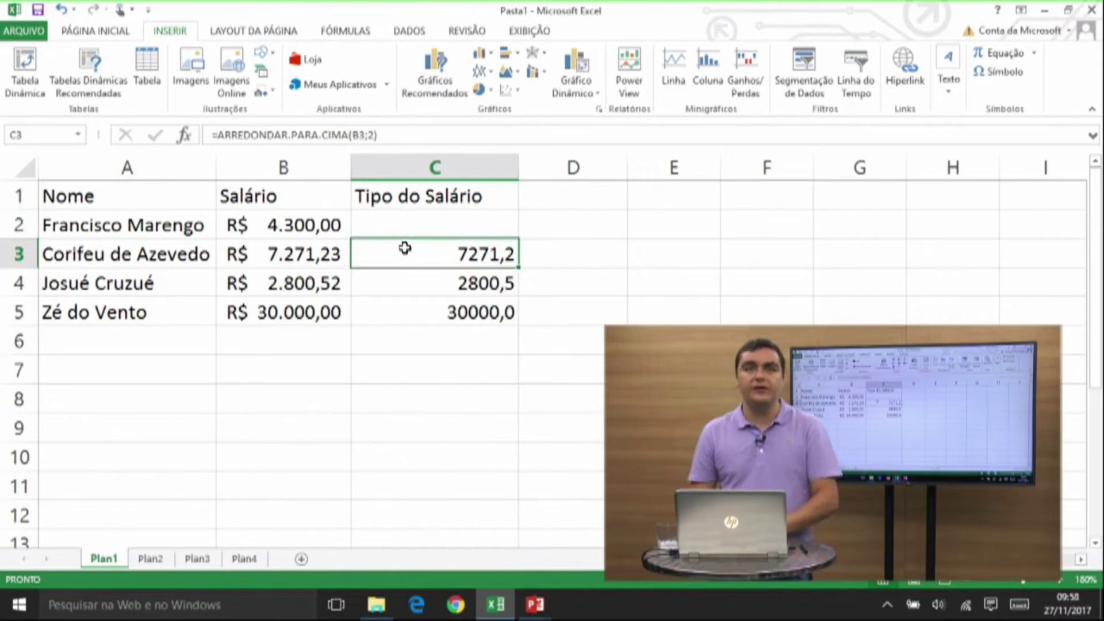
key("Down")
key("Up")
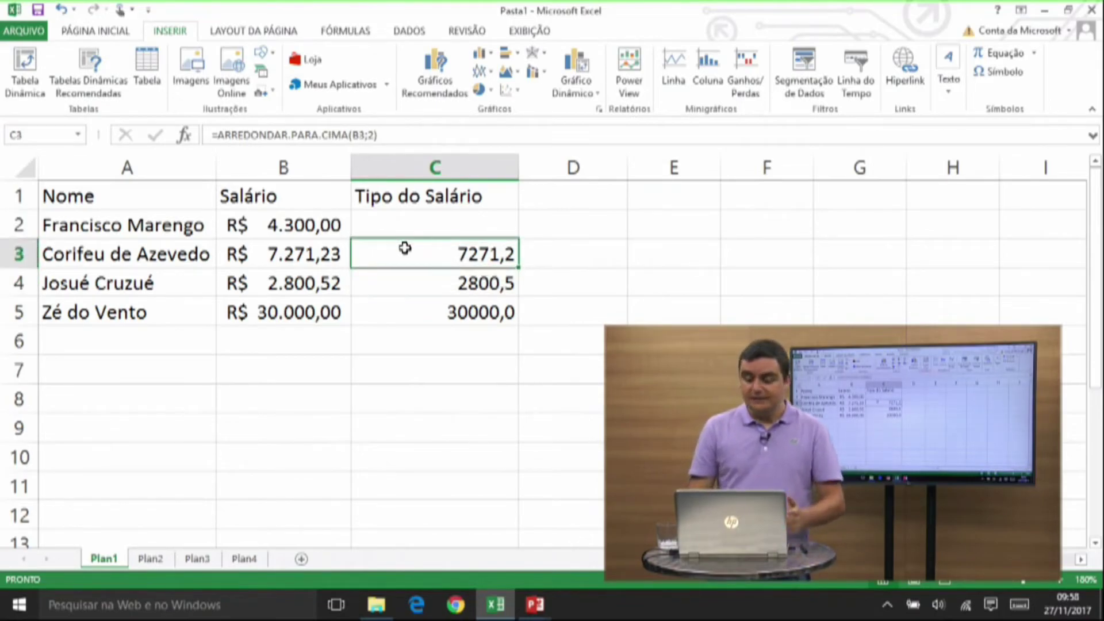
key("Up")
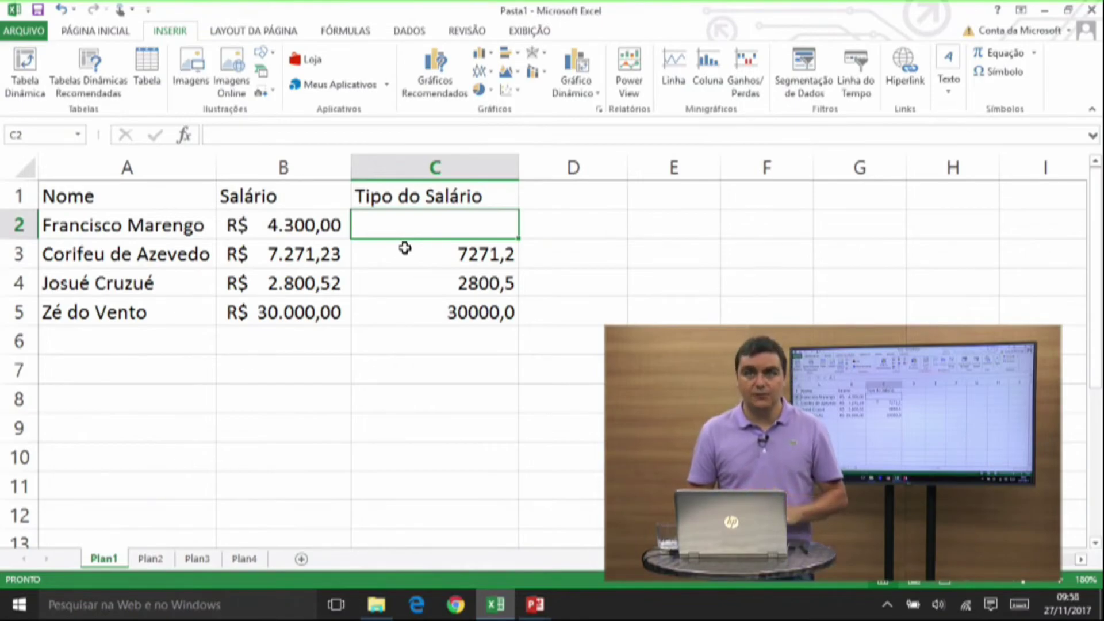
key("Left")
key("Right")
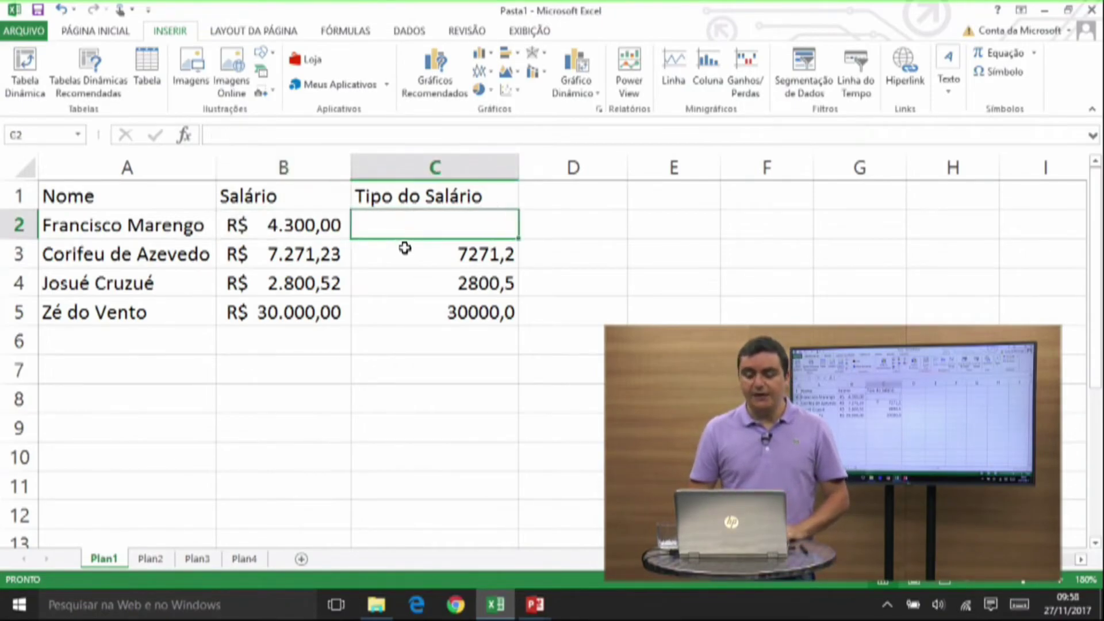
Begin an SE formula in C3 with the logical test B3>=5000.
key("Down")
type("=")
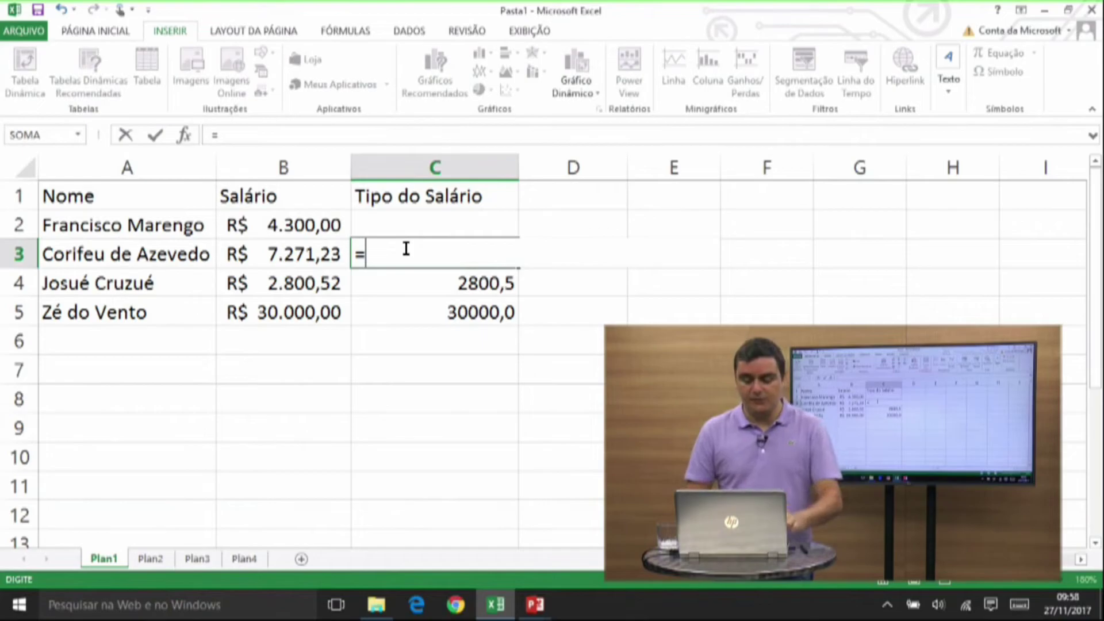
type("se")
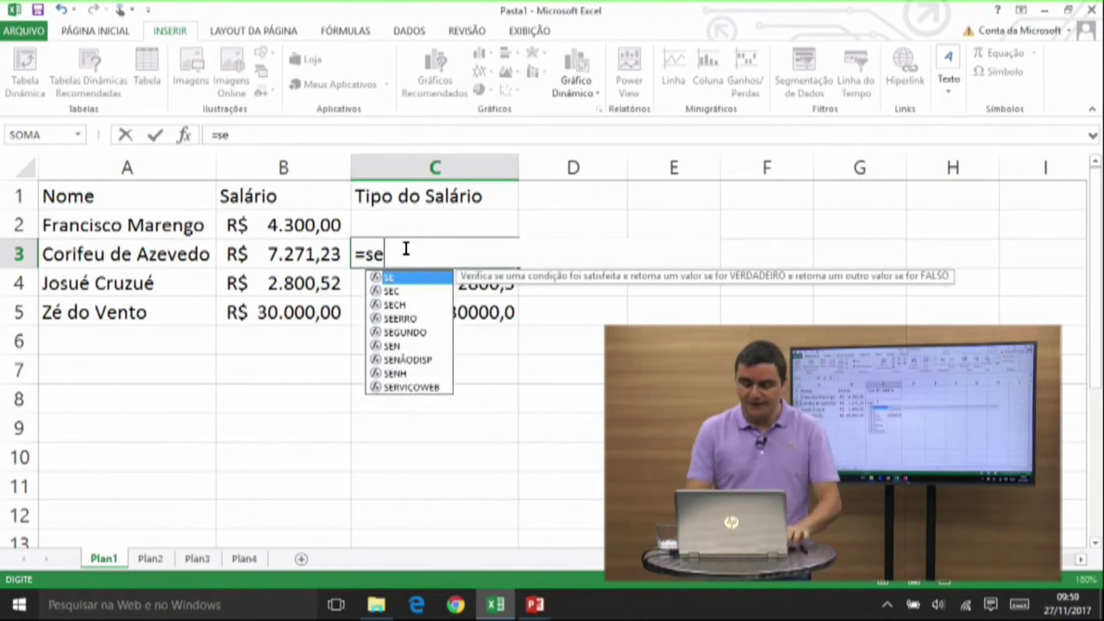
type("(")
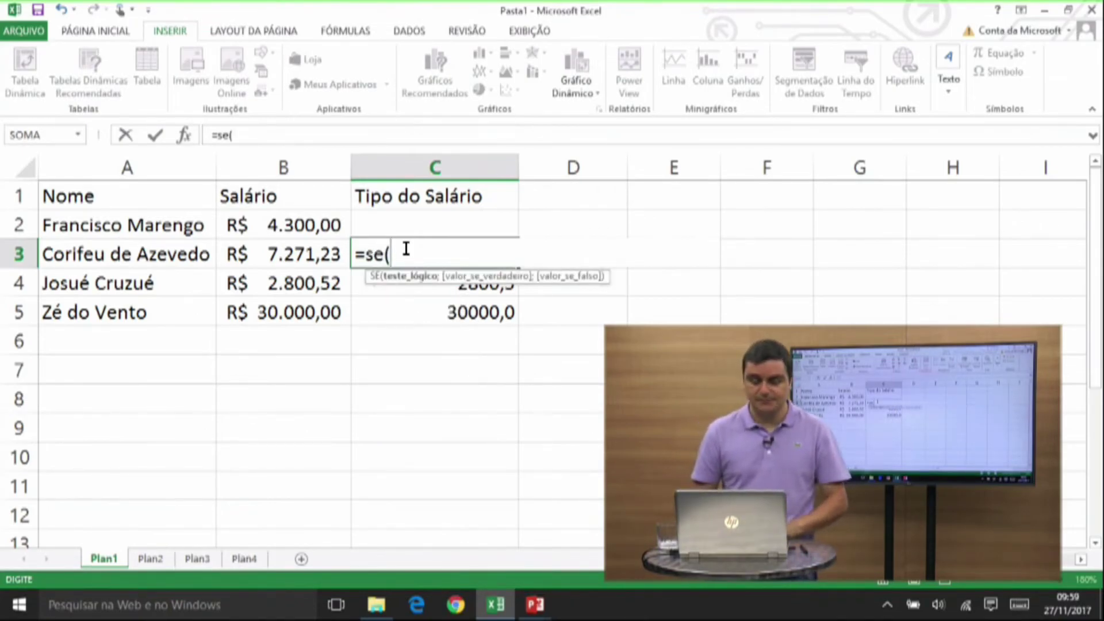
left_click(313, 254)
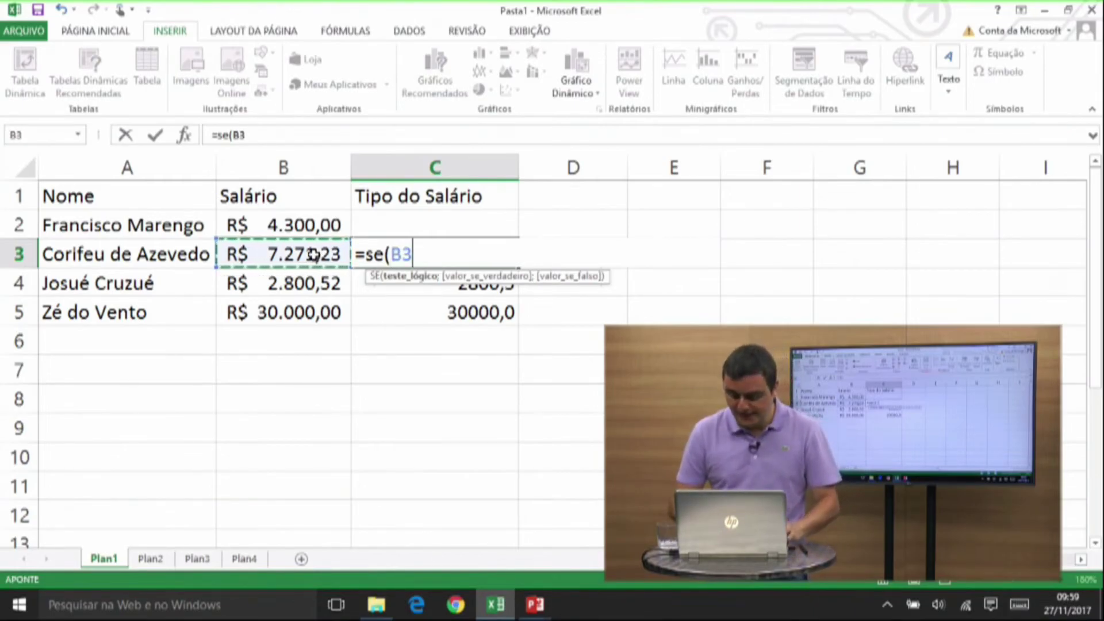
type(">")
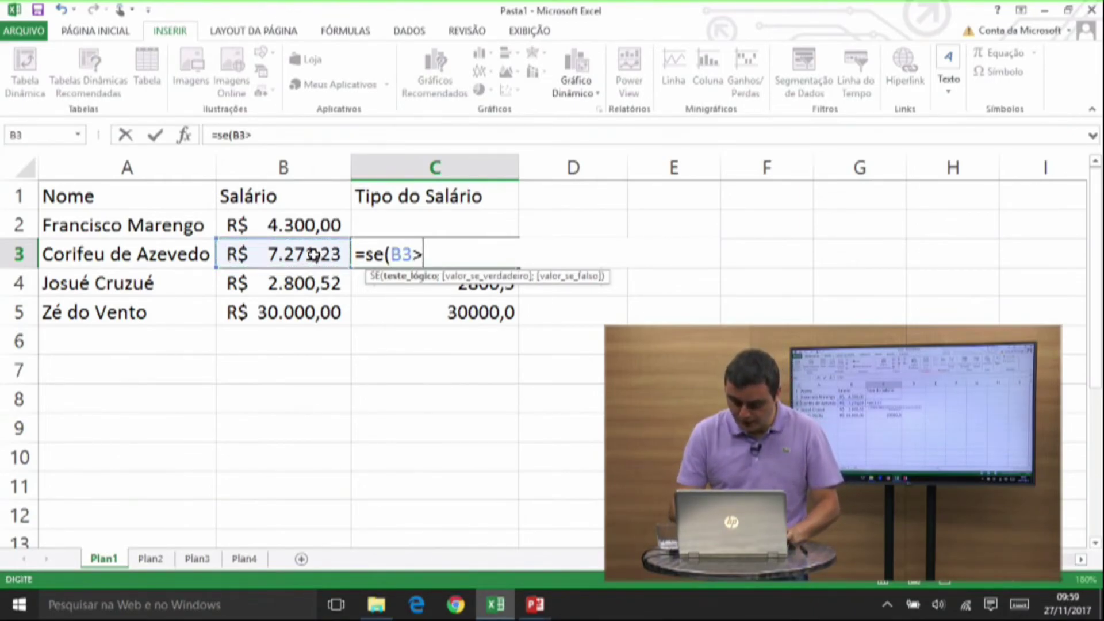
type("=")
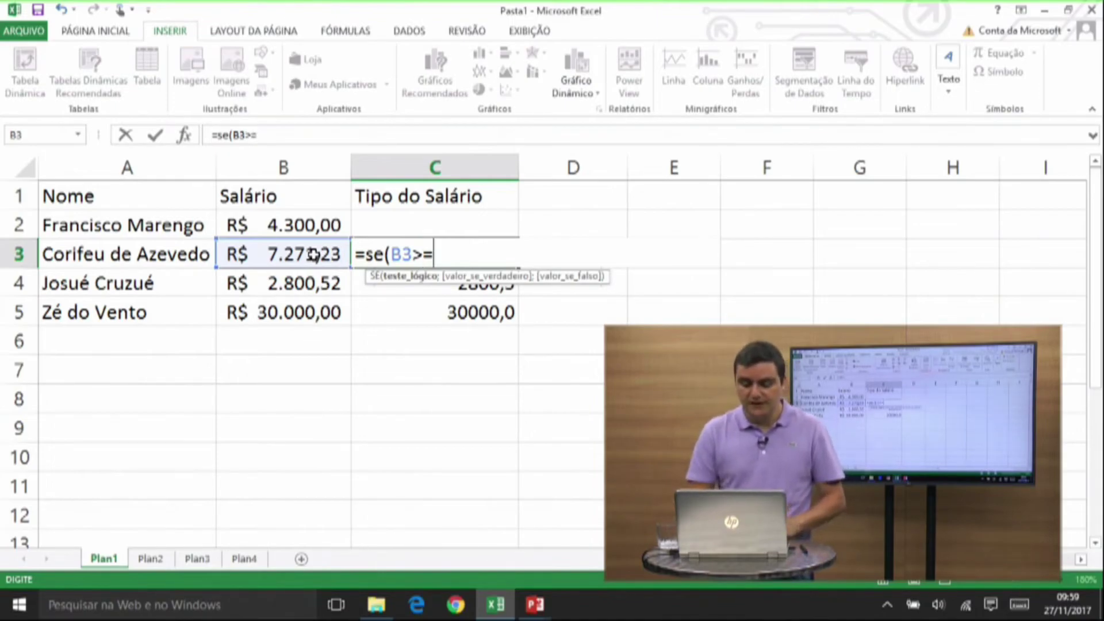
type("5000")
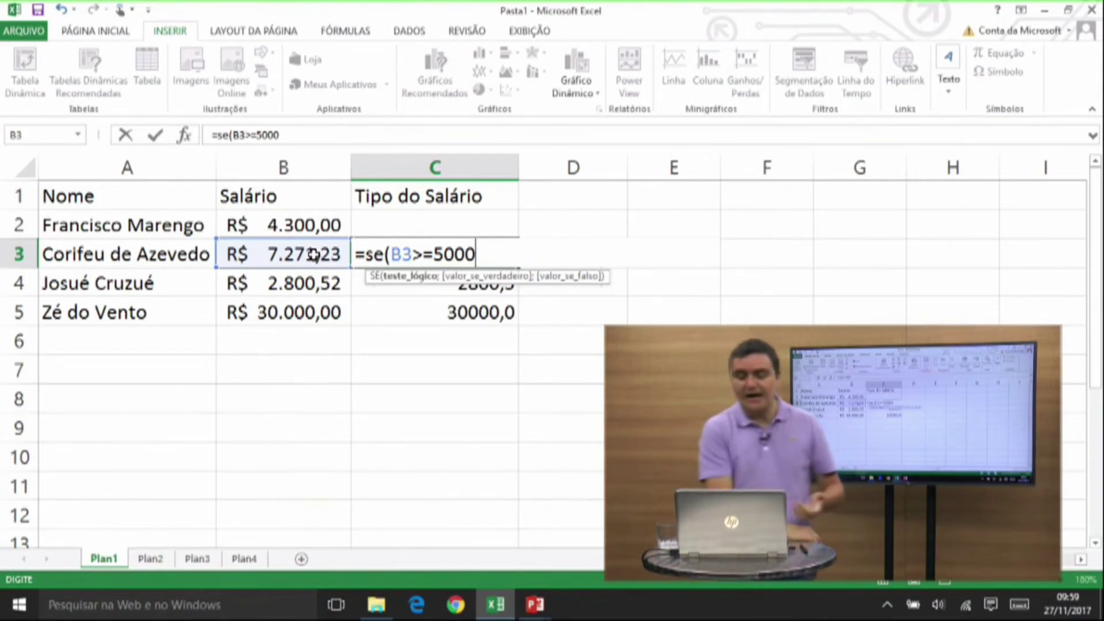
type(";")
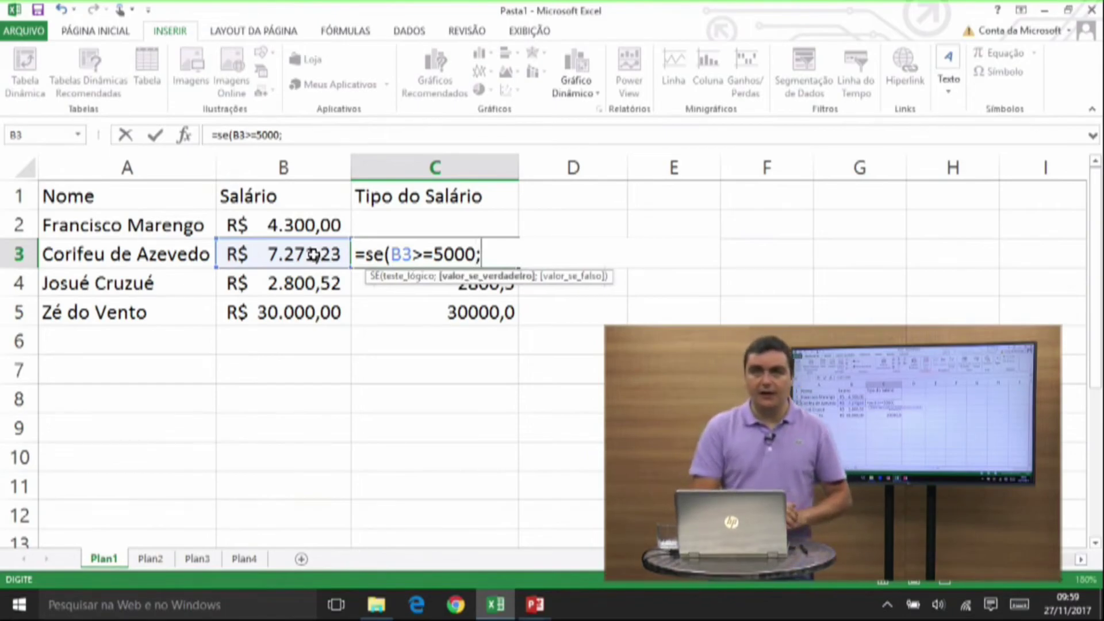
Add "Salário Alto" as the true value and Salário BAIXO as the false value, and try to enter the C3 formula.
type("\"Salário Alto\";")
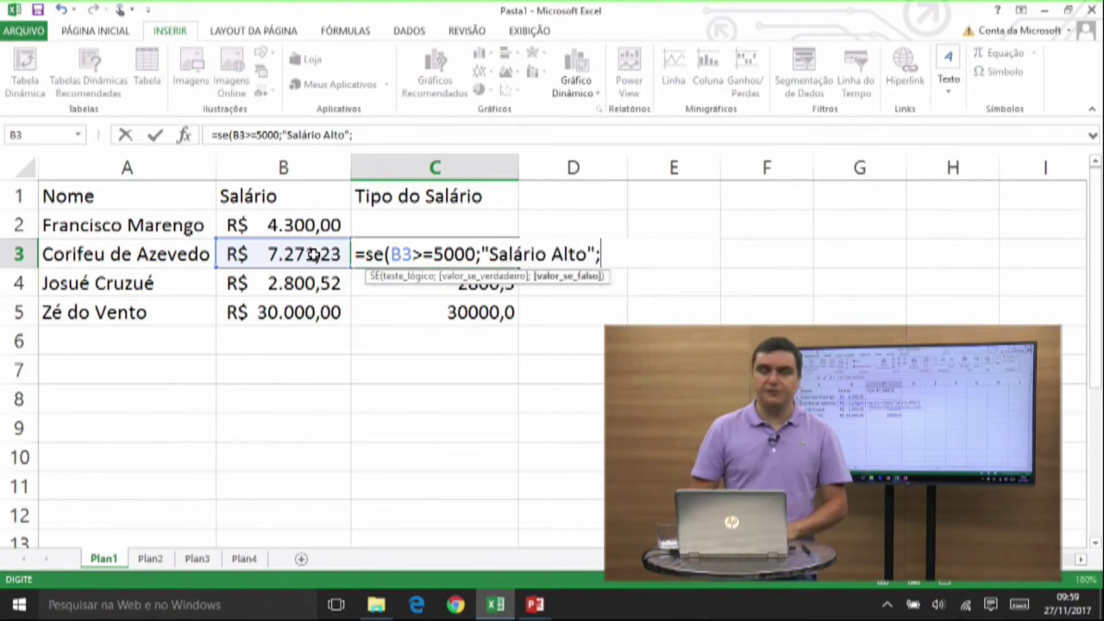
type("\"Salários")
key("BackSpace")
type("BAIXO")
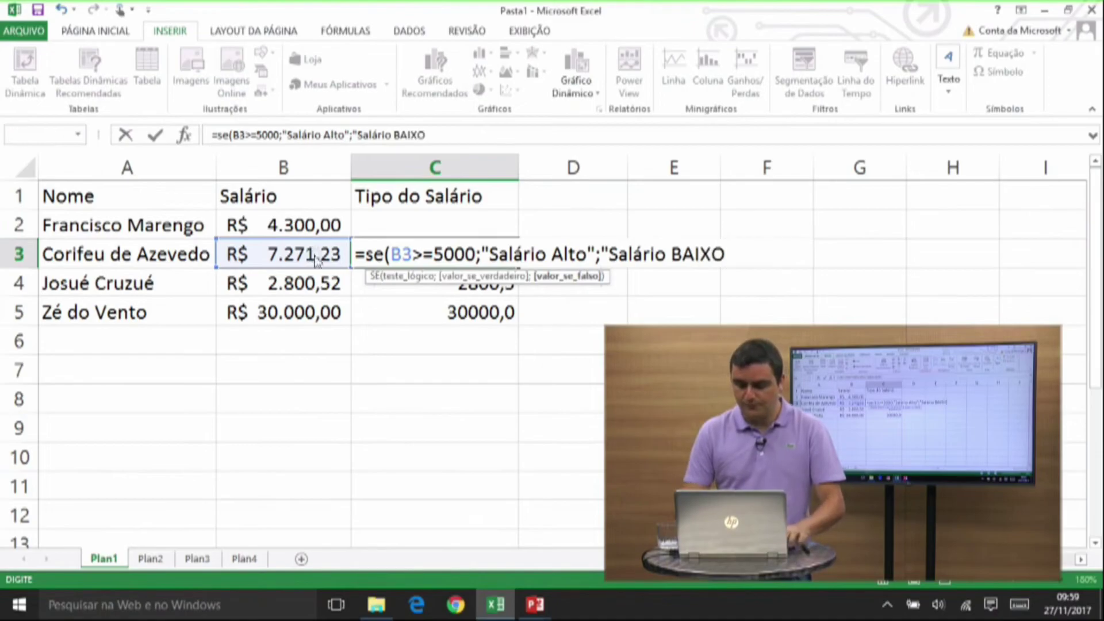
key("Return")
key("Escape")
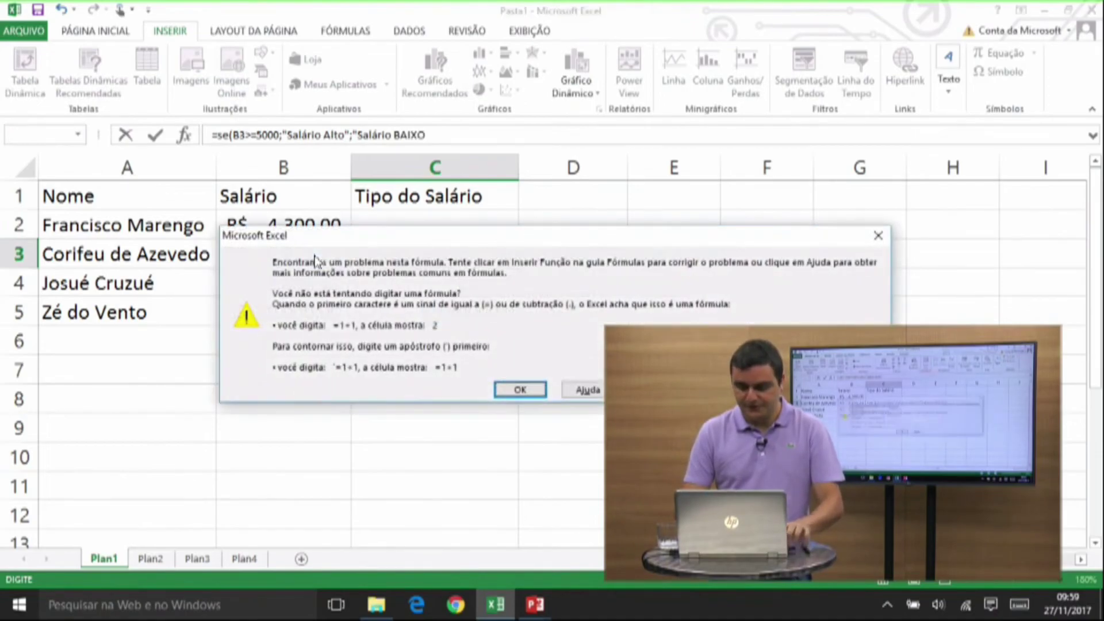
Correct the false value in the C3 formula to "Salário Baixo", close the parenthesis and enter the formula.
key("Return")
key("BackSpace")
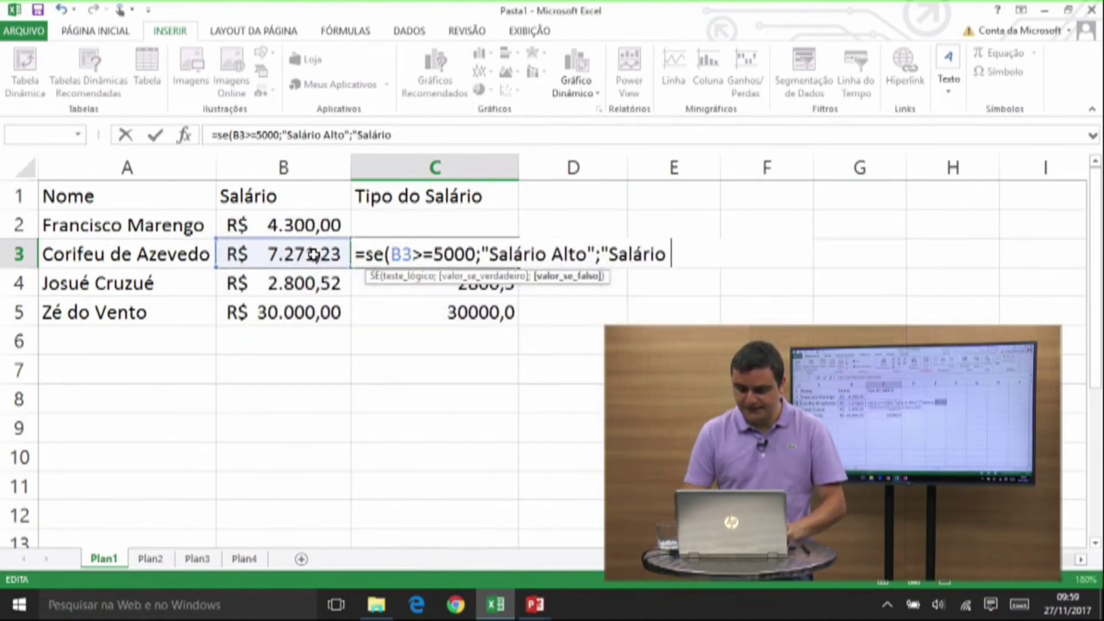
type("b")
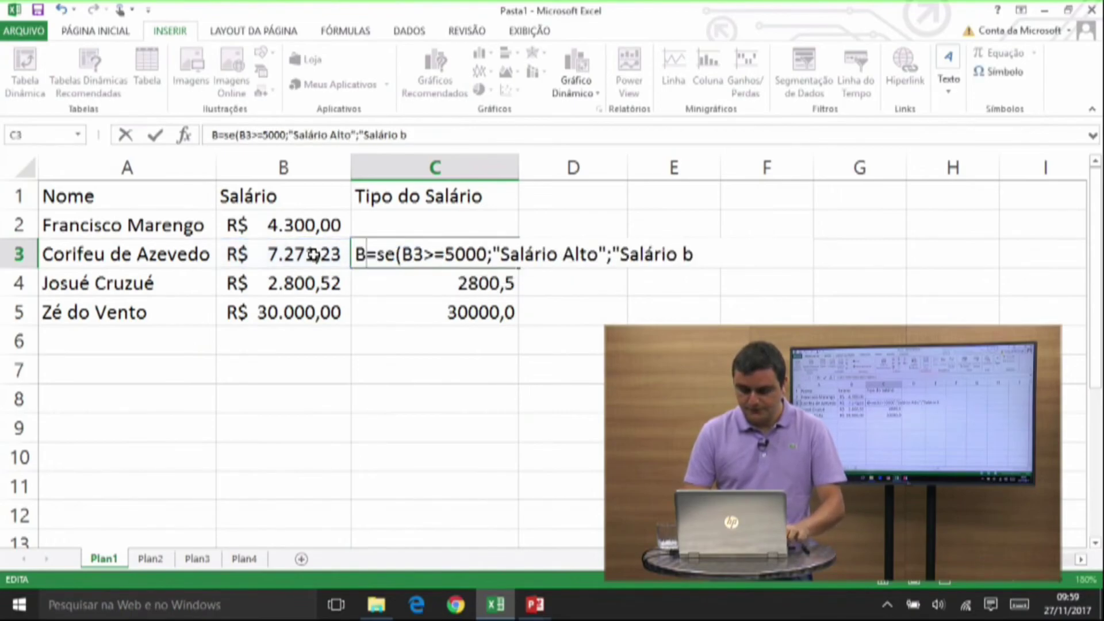
left_click(447, 131)
key("BackSpace")
type("b")
key("BackSpace")
type("Baixo\")")
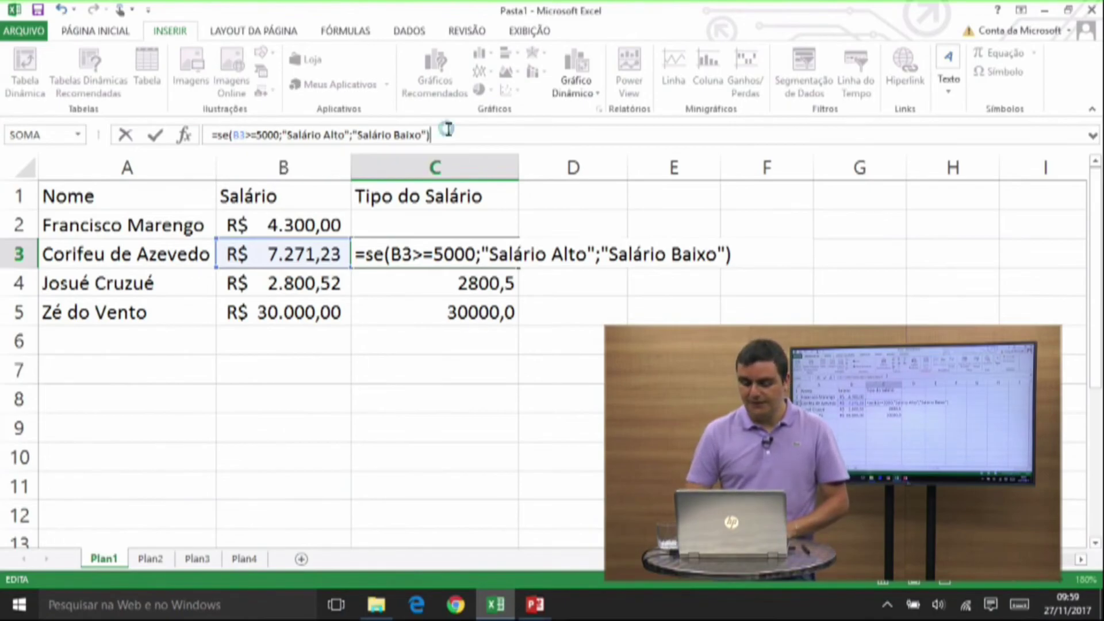
key("Return")
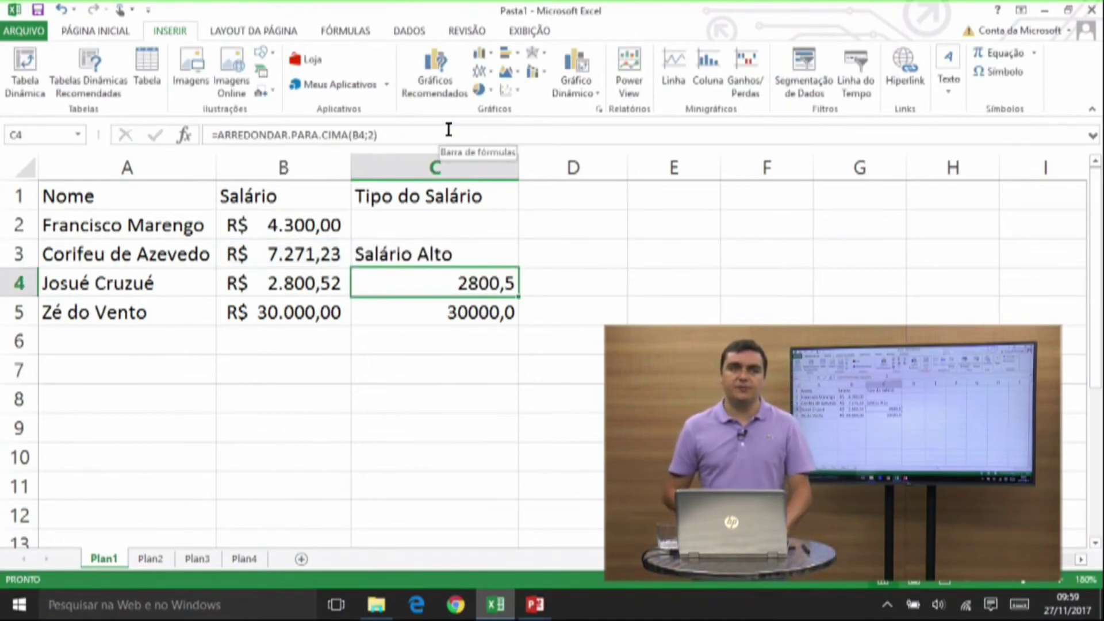
Copy the SE formula from C3 to the other salary rows so it fills C2 through C5.
left_click(458, 242)
left_click_drag(521, 265, 512, 311)
left_click(524, 275)
left_click(490, 373)
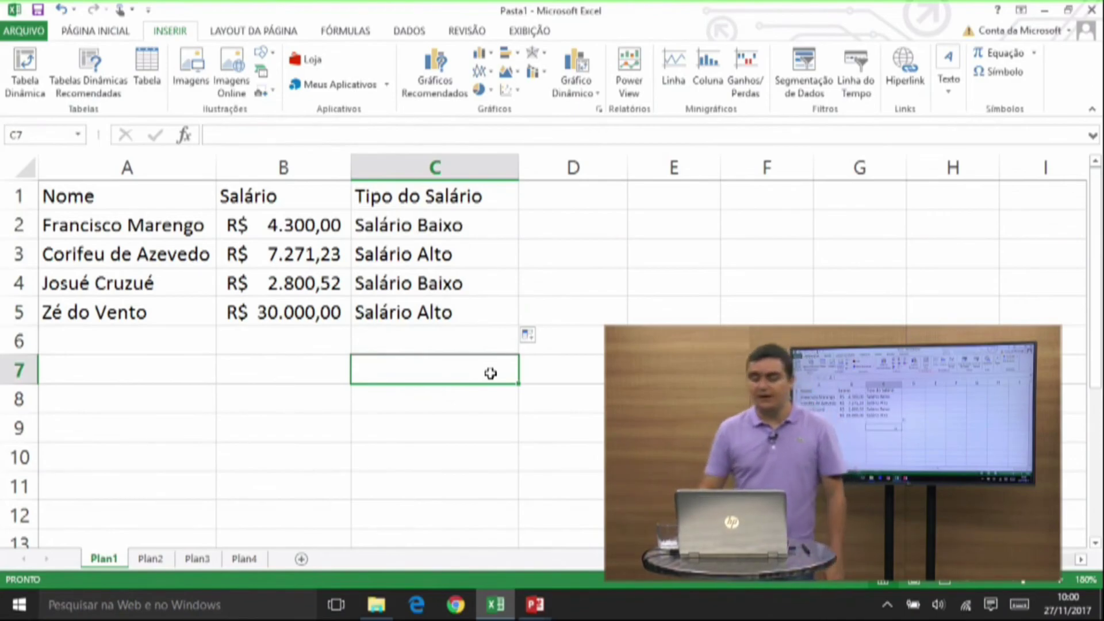
Examine the SE formulas in column C and compare each salary in column B with its classification.
key("Up")
key("Up")
key("Up")
key("Up")
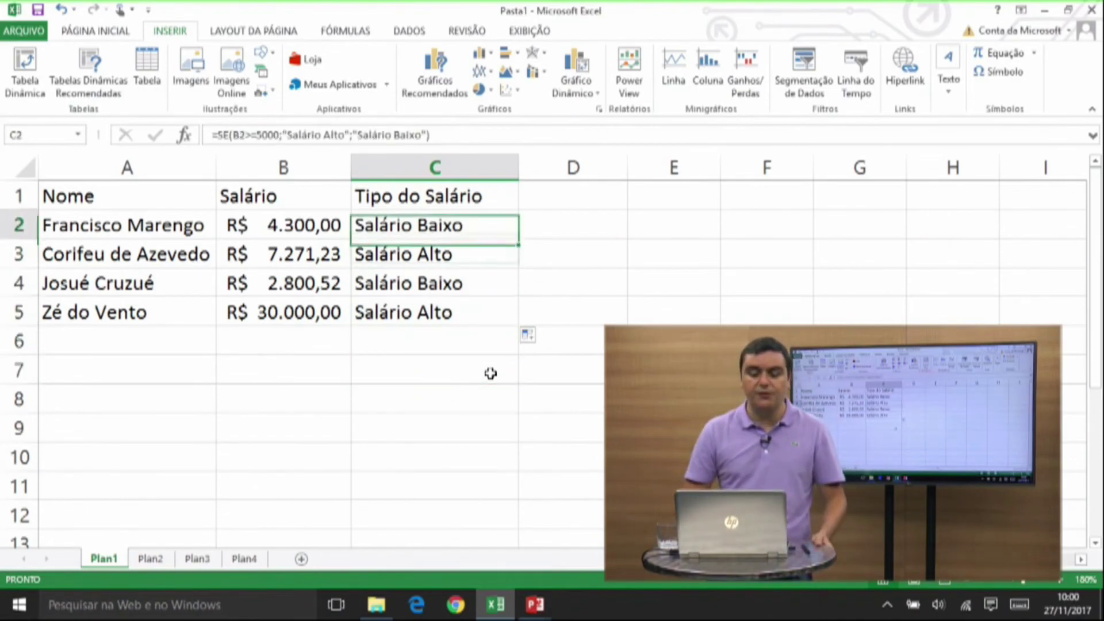
key("Up")
key("Left")
key("Down")
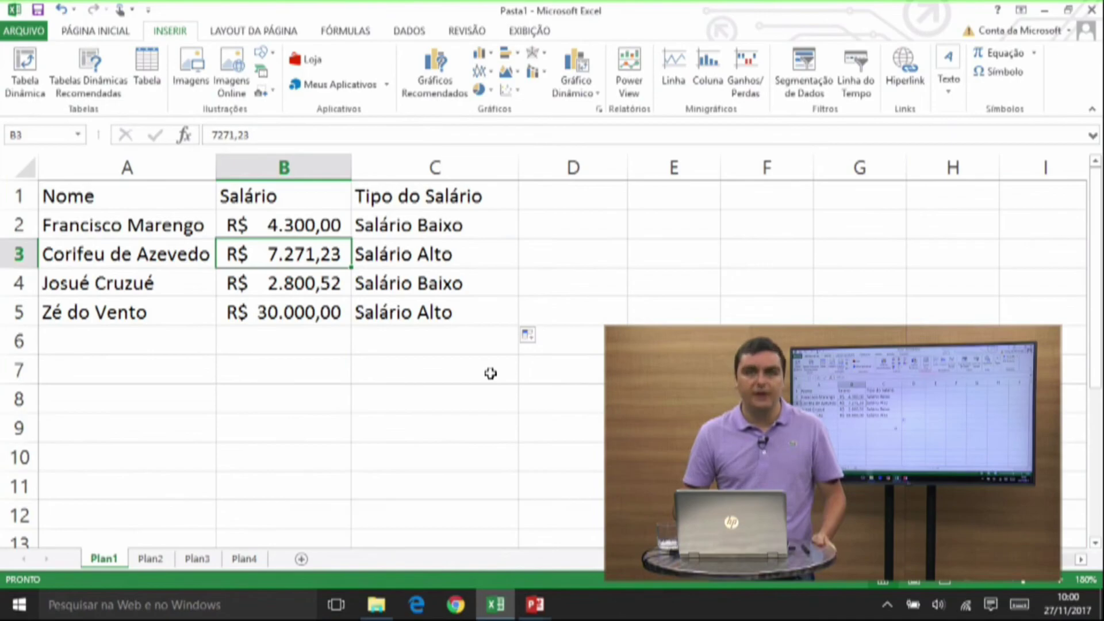
key("Down")
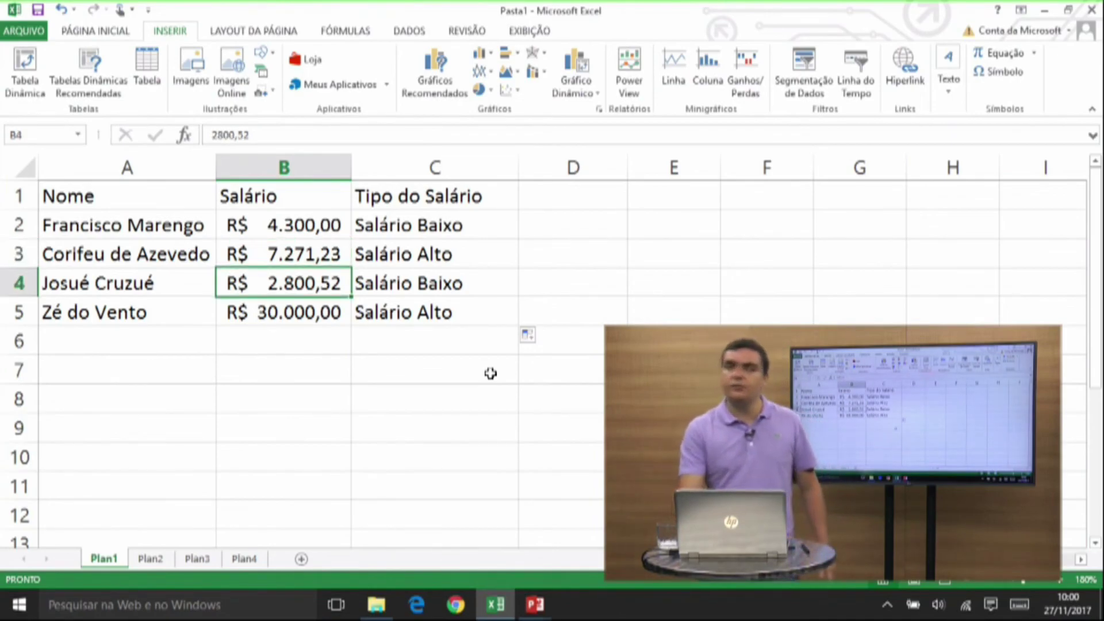
key("Down")
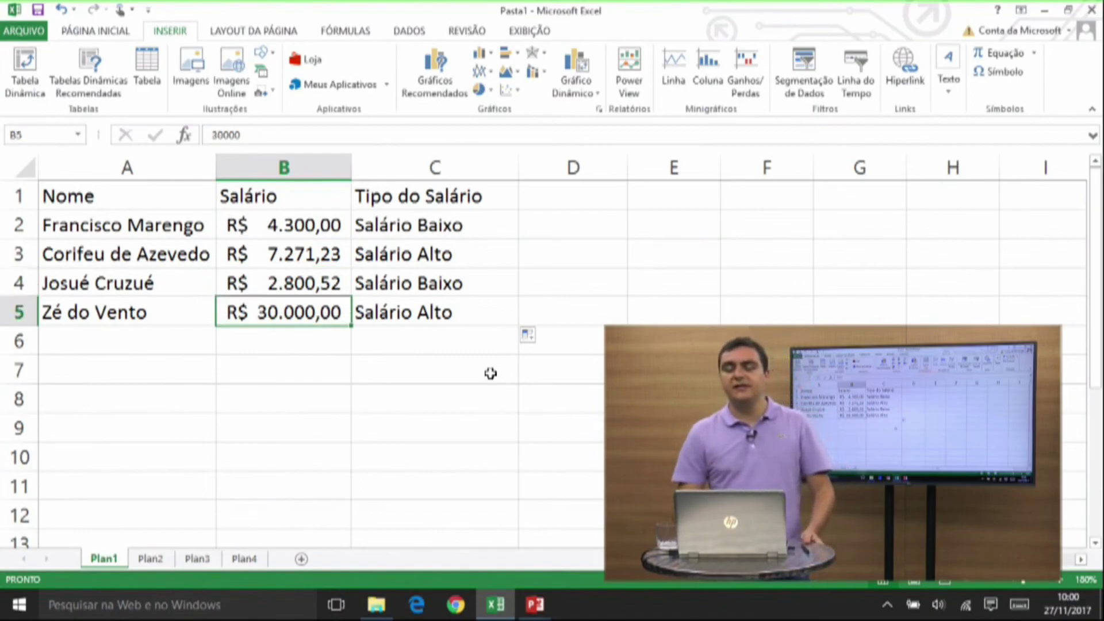
Set the salary in B2 to 5200 to test the classification formula.
key("Up")
key("Up")
key("Up")
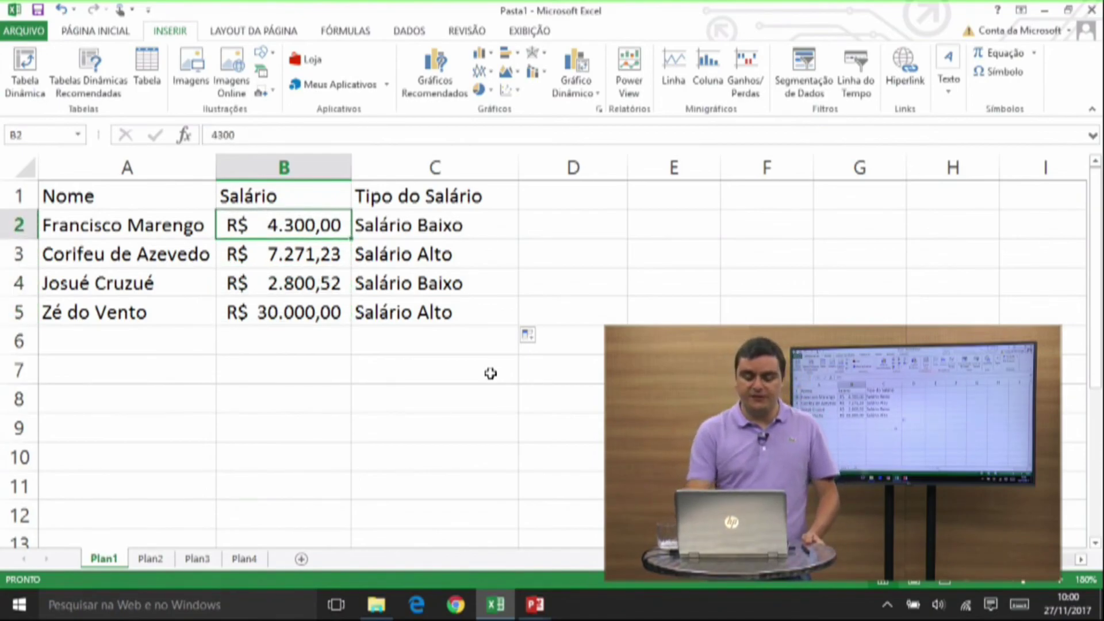
type("5200")
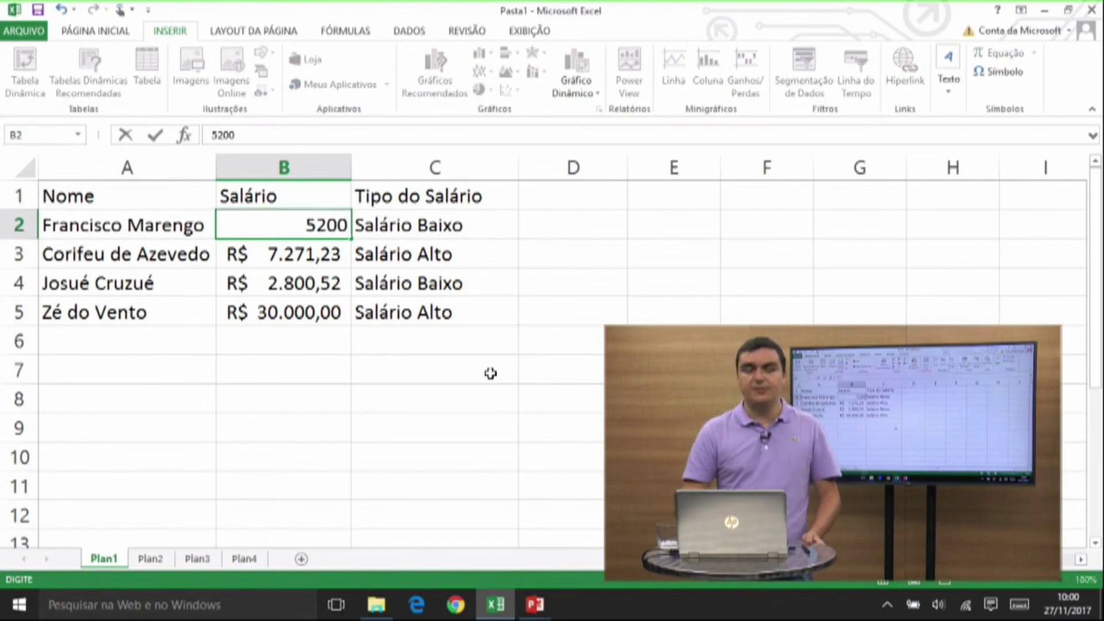
key("Return")
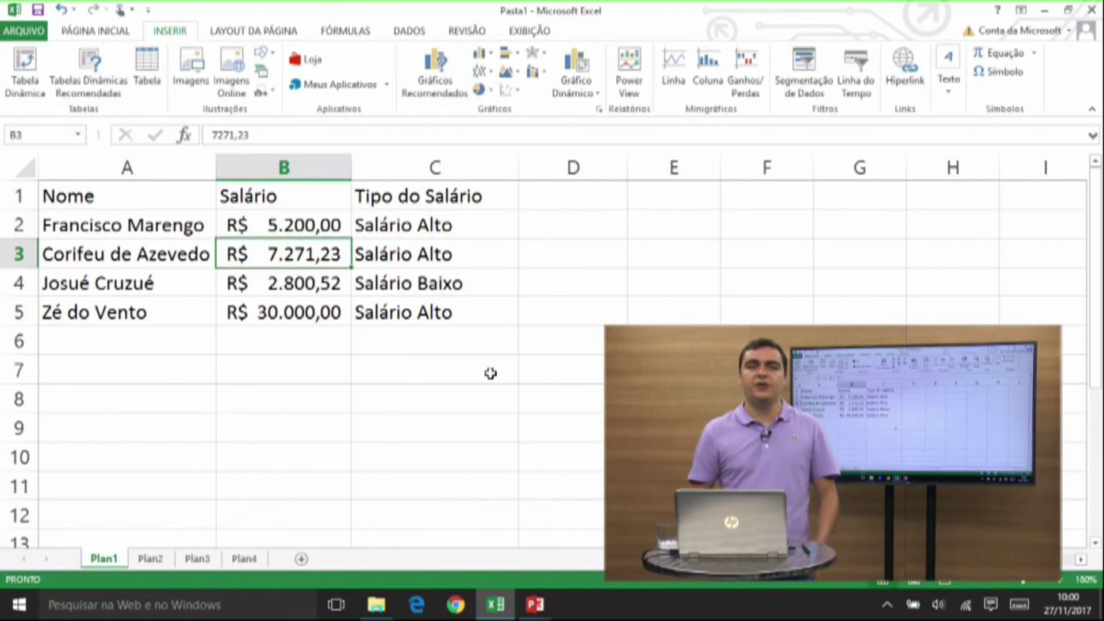